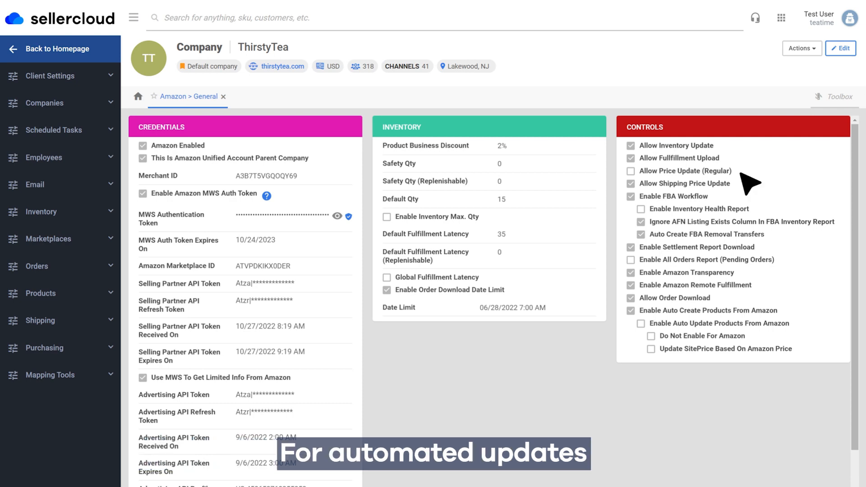
Enable Allow Price Update (Regular) in the company's Amazon general settings and save the change
{"action": "left_click", "coordinate": [840, 48]}
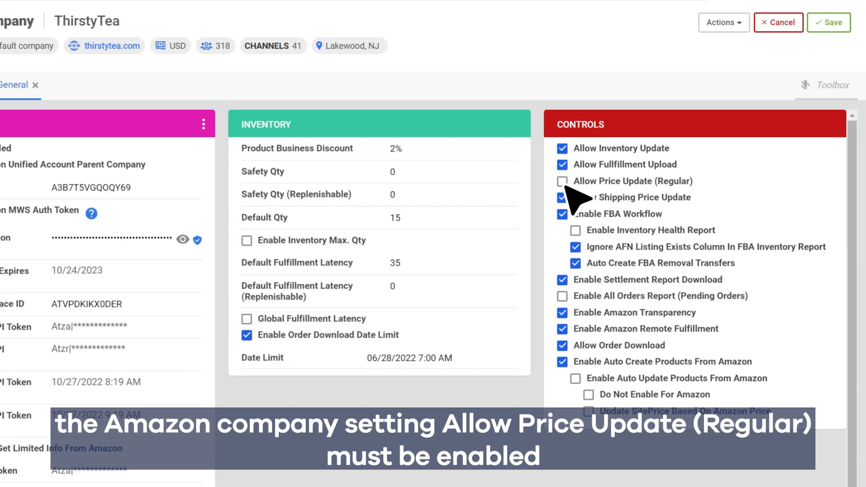
{"action": "left_click", "coordinate": [565, 186]}
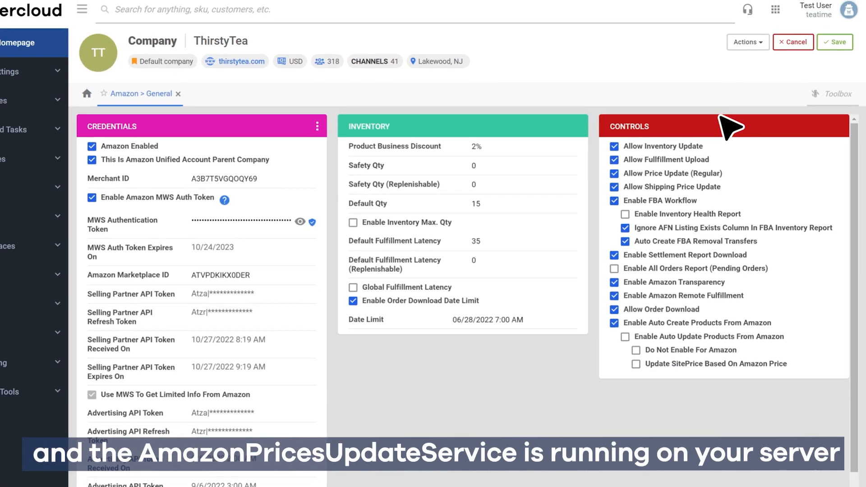
{"action": "left_click", "coordinate": [841, 50]}
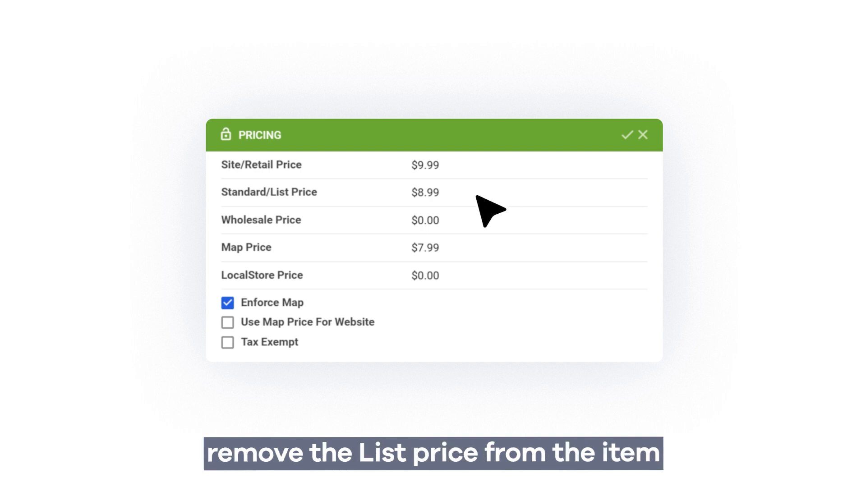
Set the product's Standard/List Price to $0.00 in its pricing details
{"action": "left_click", "coordinate": [476, 196]}
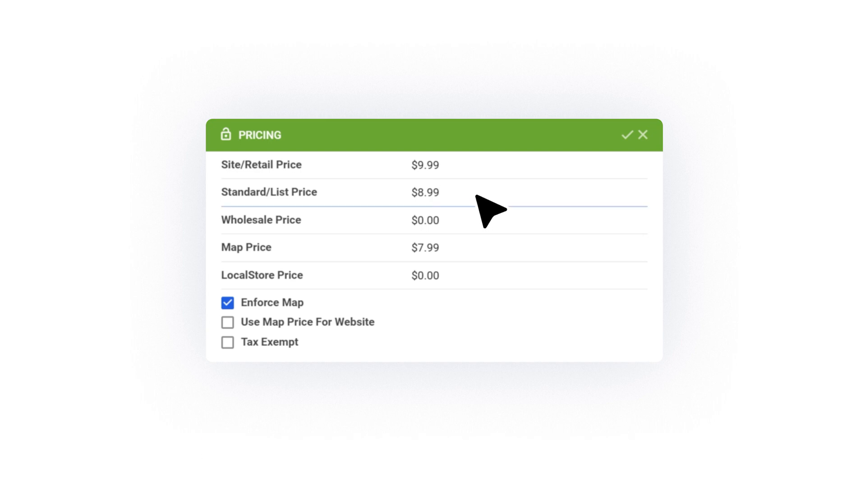
{"action": "key", "text": "BackSpace"}
{"action": "key", "text": "BackSpace"}
{"action": "key", "text": "BackSpace"}
{"action": "key", "text": "BackSpace"}
Switch Enforce Map off and back on for the product, and save its pricing
{"action": "left_click", "coordinate": [227, 306]}
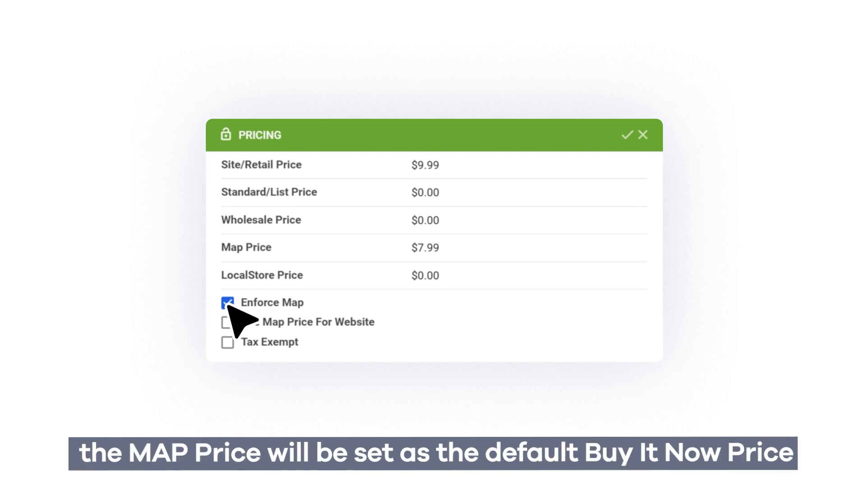
{"action": "left_click", "coordinate": [227, 305]}
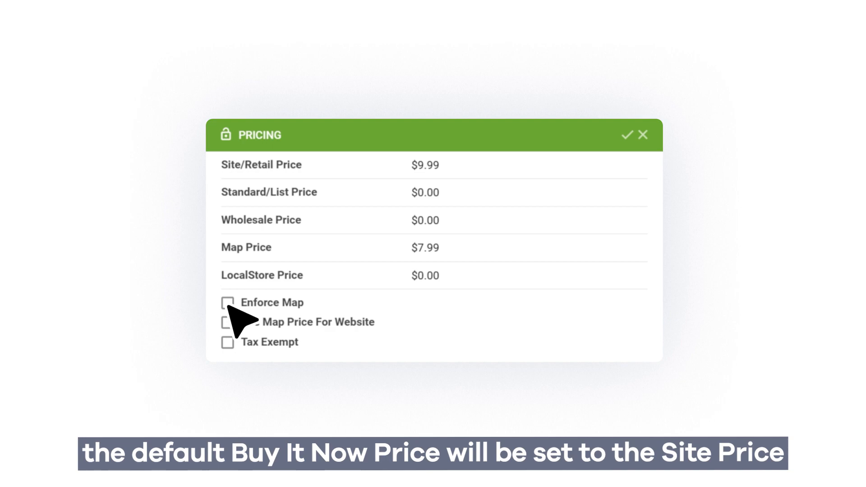
{"action": "left_click", "coordinate": [228, 303]}
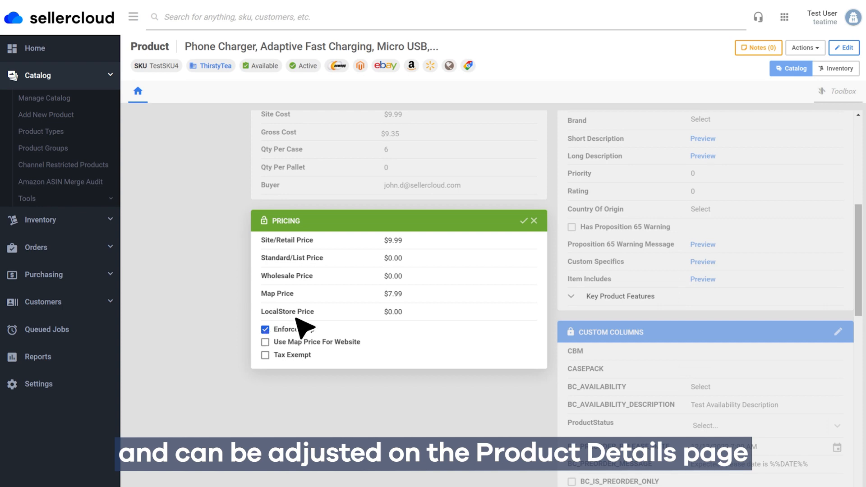
{"action": "left_click", "coordinate": [523, 221]}
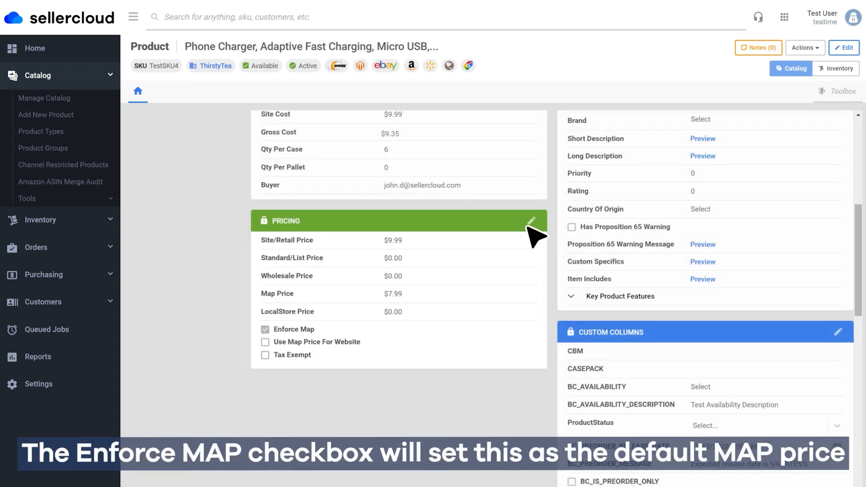
{"action": "scroll", "coordinate": [580, 301], "scroll_direction": "up", "scroll_amount": 7}
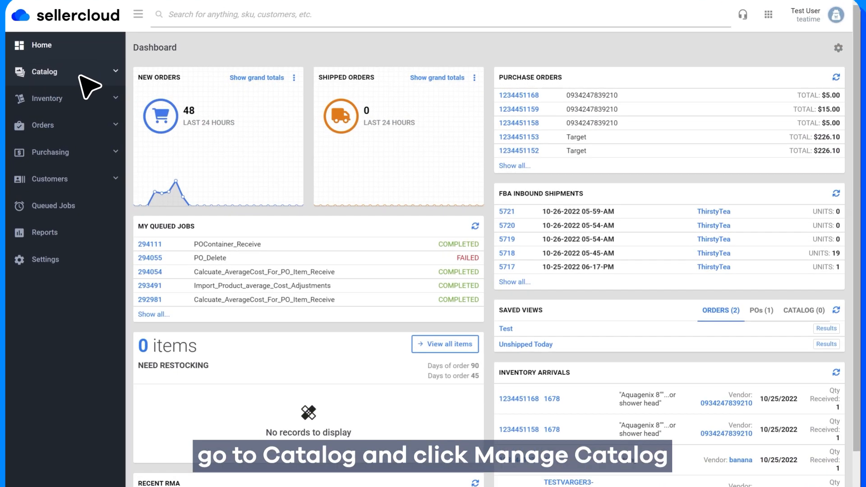
Find the product with SKU TestSKU4 in Manage Catalog and open its details
{"action": "left_click", "coordinate": [160, 78]}
{"action": "left_click", "coordinate": [80, 94]}
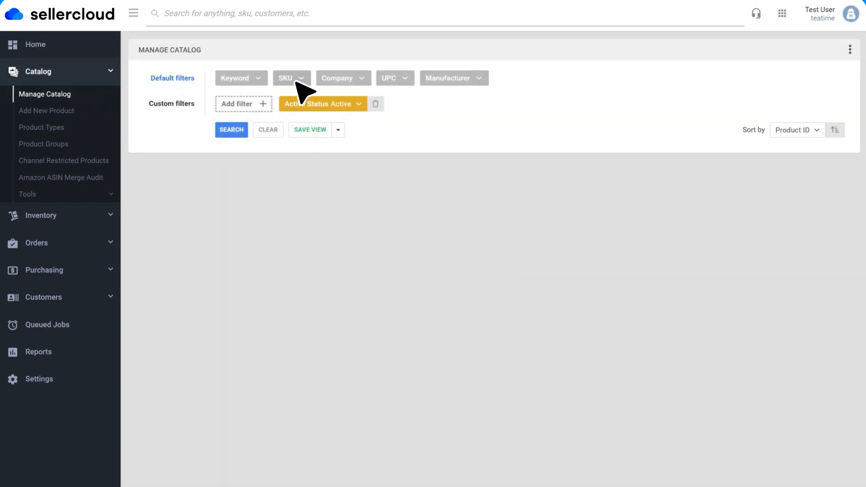
{"action": "left_click", "coordinate": [296, 80]}
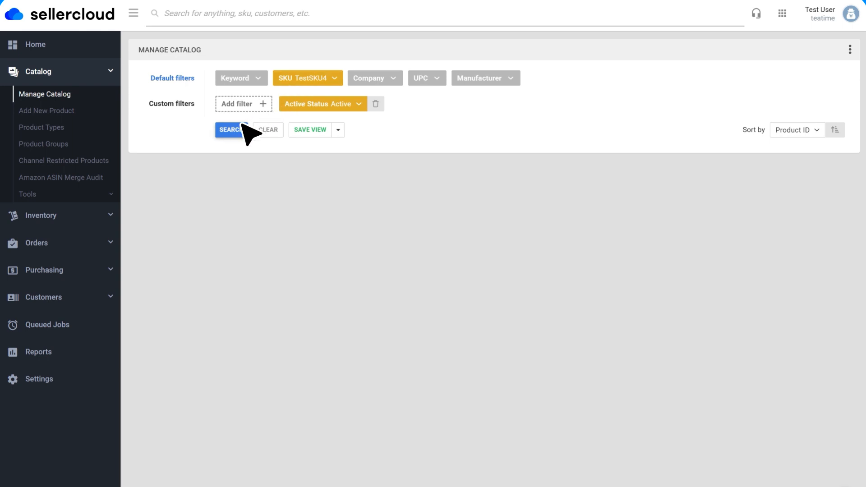
{"action": "left_click", "coordinate": [243, 127]}
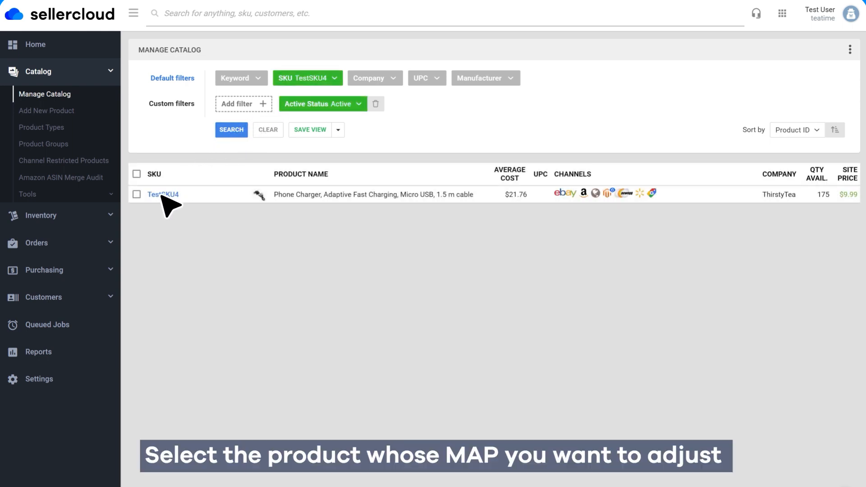
{"action": "left_click", "coordinate": [164, 195]}
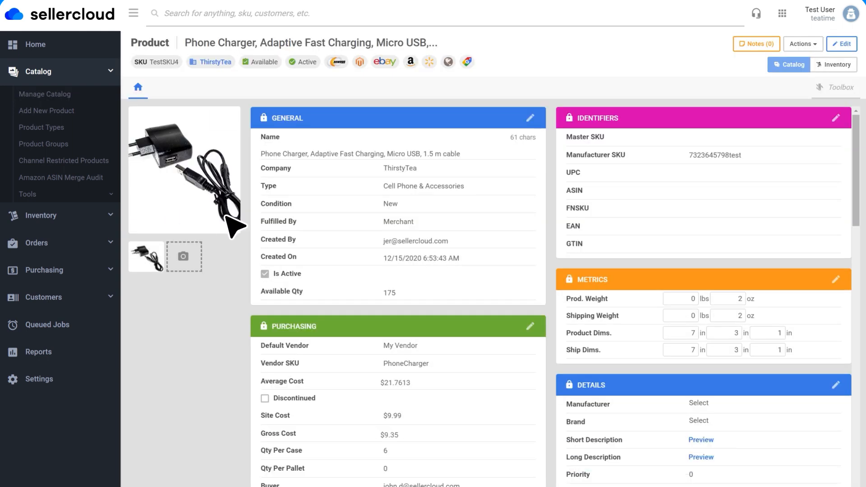
Edit the product's pricing and set the Map Price to $20.99
{"action": "scroll", "coordinate": [325, 255], "scroll_direction": "down", "scroll_amount": 6}
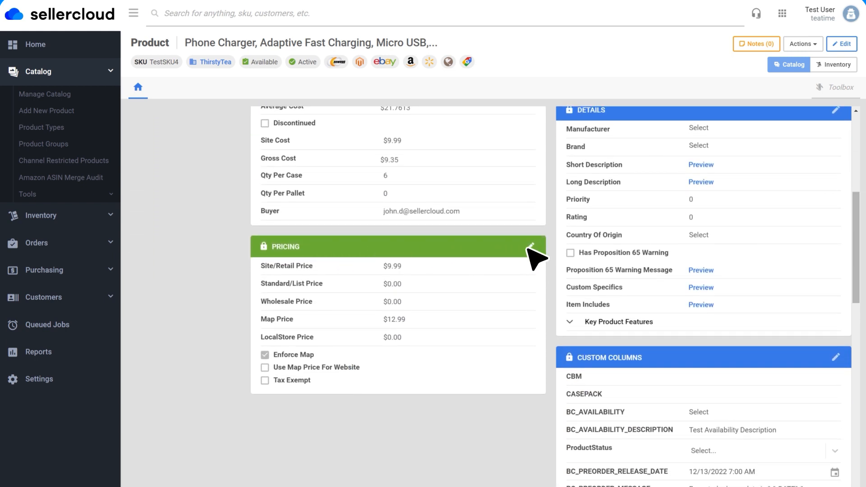
{"action": "left_click", "coordinate": [530, 247]}
{"action": "left_click", "coordinate": [425, 325]}
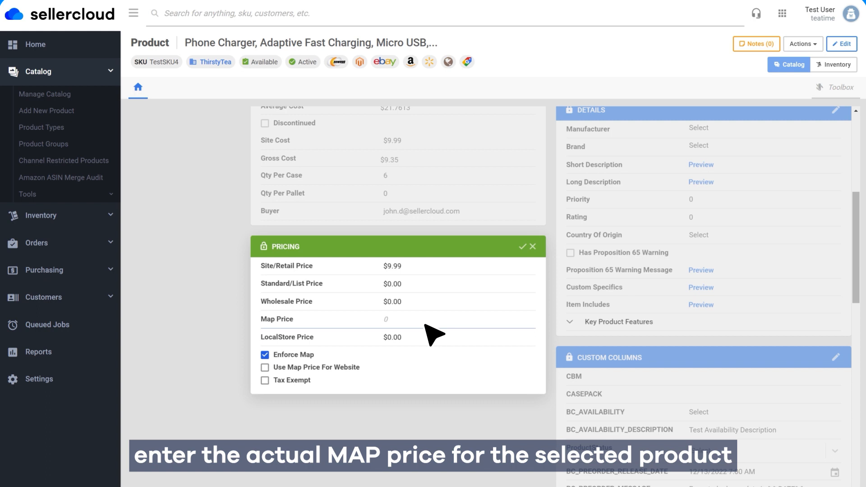
{"action": "key", "text": "BackSpace"}
{"action": "key", "text": "BackSpace"}
{"action": "type", "text": "99"}
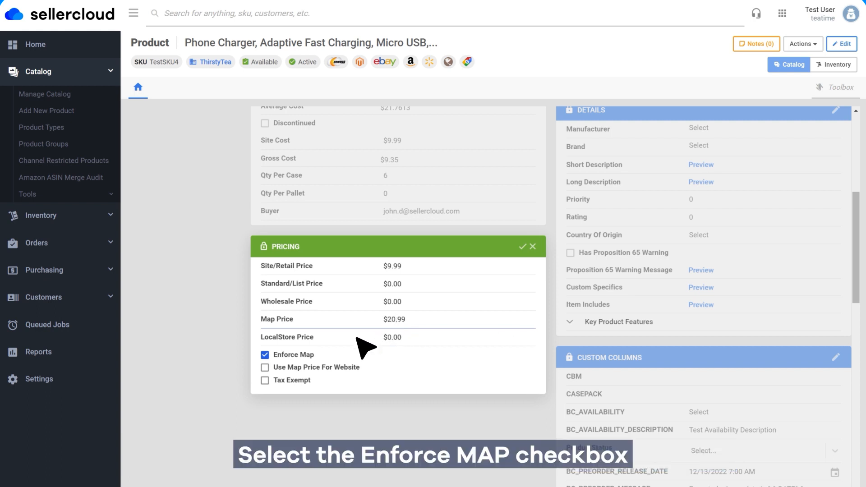
Make sure Enforce Map is selected for the product and save the pricing changes
{"action": "left_click", "coordinate": [266, 355]}
{"action": "left_click", "coordinate": [265, 355]}
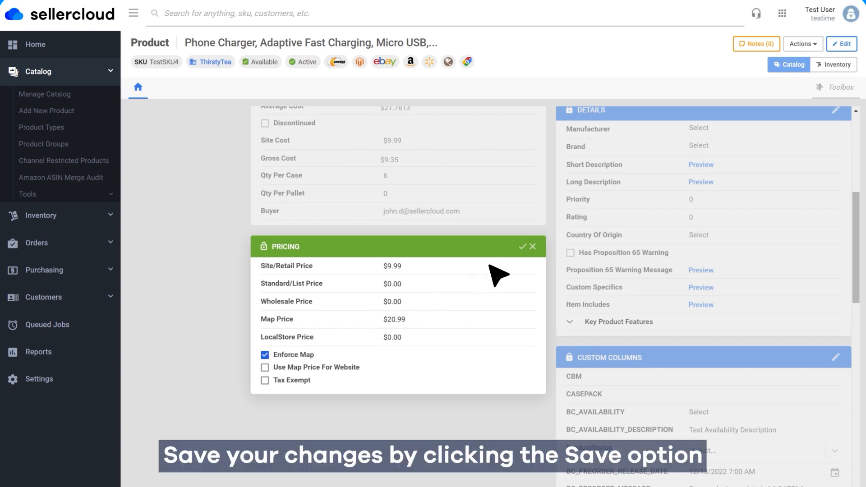
{"action": "left_click", "coordinate": [523, 247]}
{"action": "scroll", "coordinate": [564, 183], "scroll_direction": "up", "scroll_amount": 6}
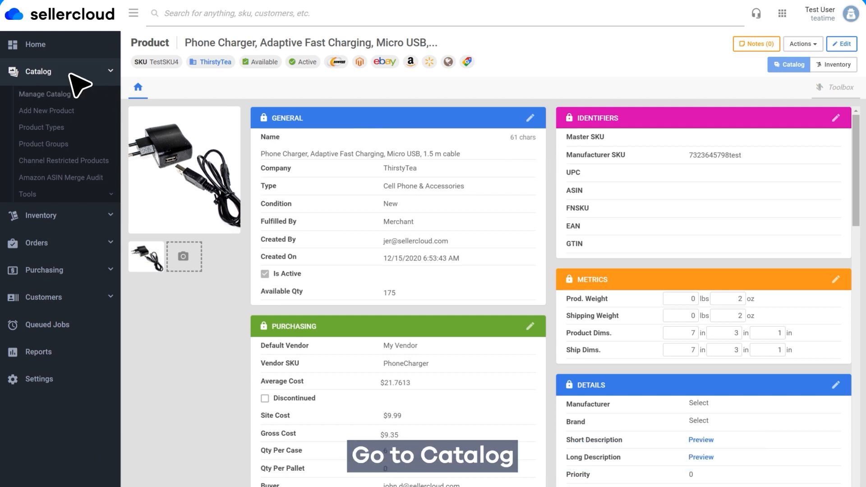
Open the Import Product Info tool and start creating a new Bulk Product Update template
{"action": "left_click", "coordinate": [34, 194]}
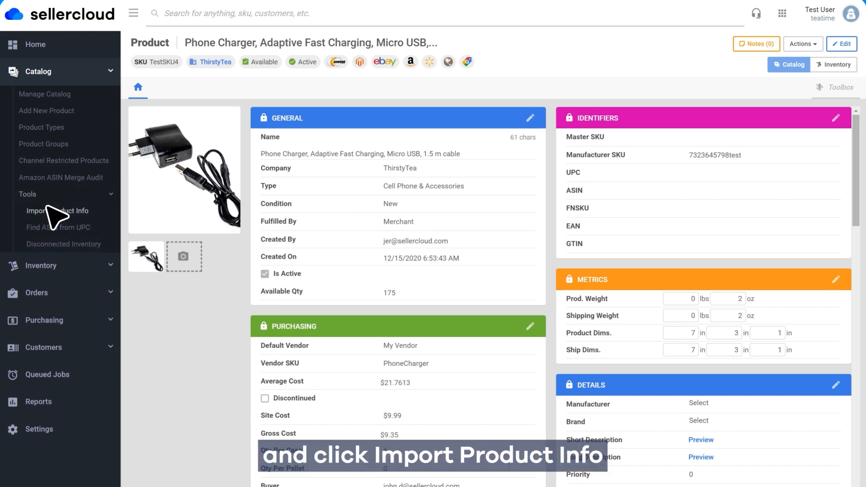
{"action": "left_click", "coordinate": [63, 211]}
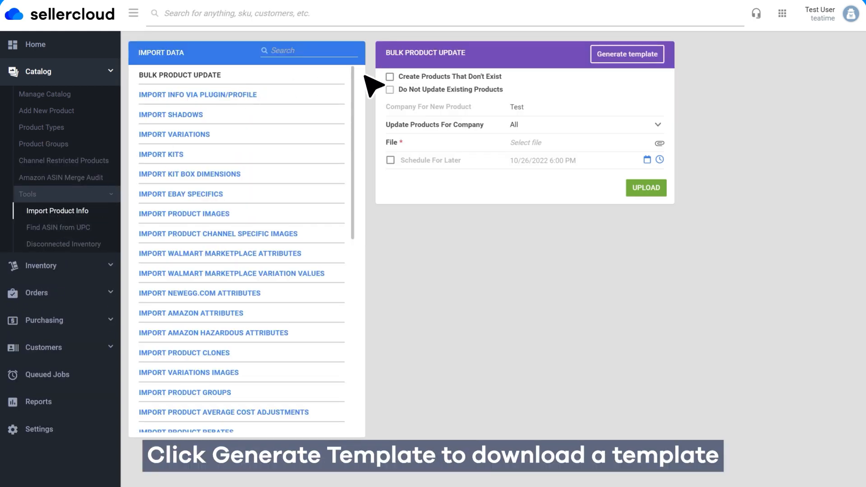
{"action": "left_click", "coordinate": [629, 57]}
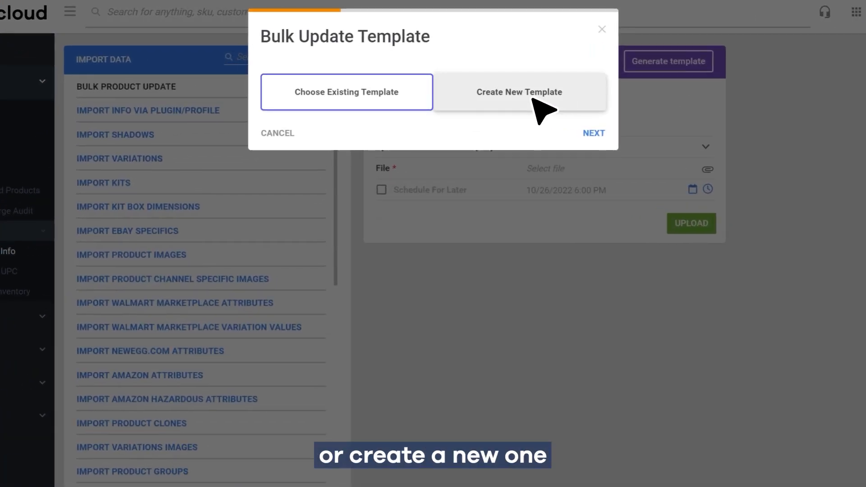
{"action": "left_click", "coordinate": [533, 100]}
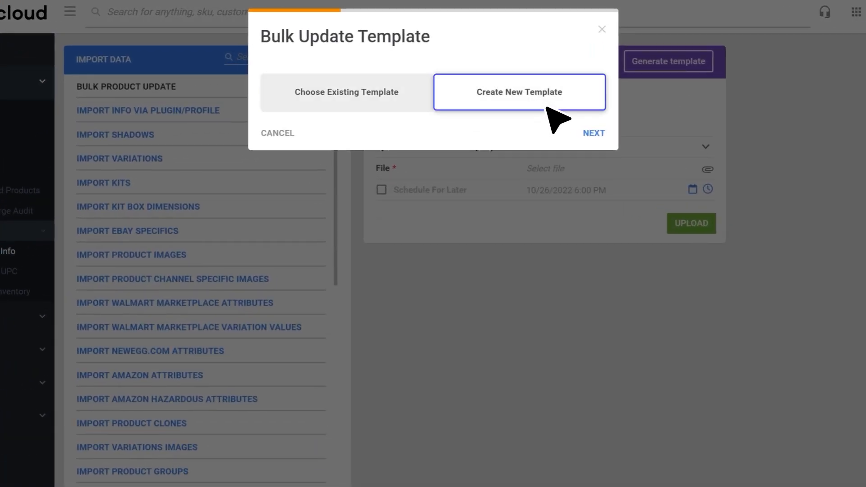
{"action": "left_click", "coordinate": [593, 134]}
Set the bulk update template's format to Excel and proceed to its column selection
{"action": "left_click", "coordinate": [488, 92]}
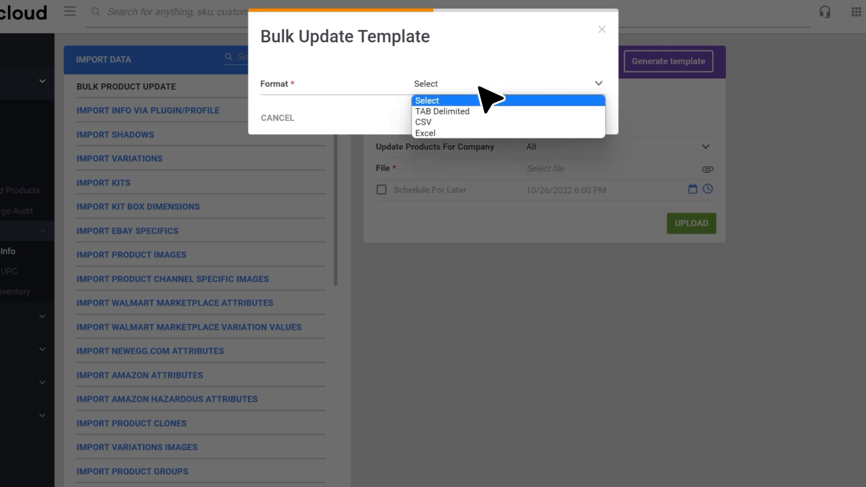
{"action": "left_click", "coordinate": [483, 134]}
{"action": "left_click", "coordinate": [593, 118]}
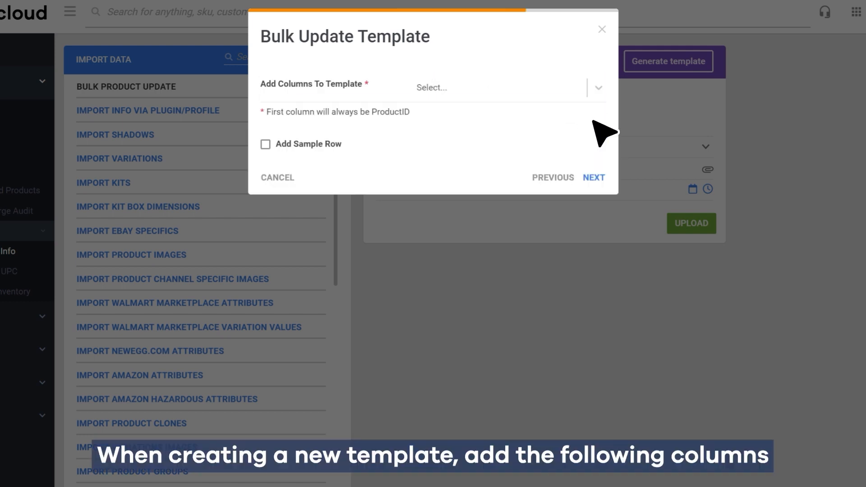
Add the MAPPrice and EnforceMAPPrice columns to the bulk update template
{"action": "left_click", "coordinate": [515, 106]}
{"action": "type", "text": "MAPPrice"}
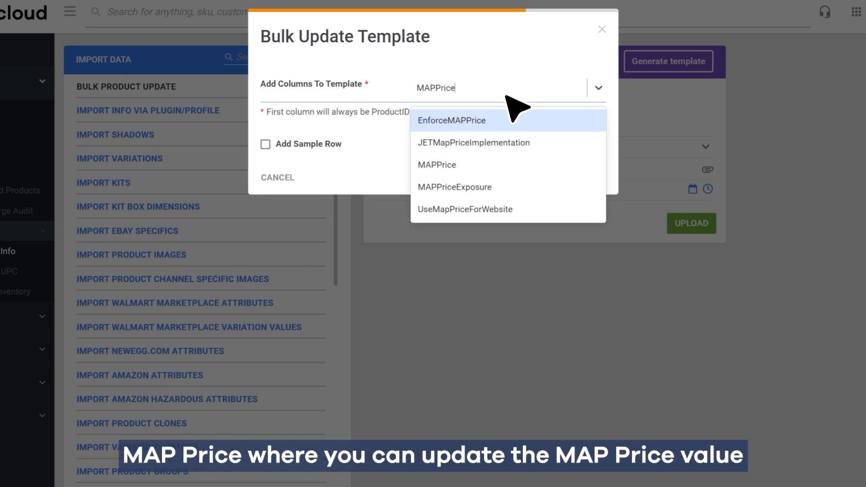
{"action": "left_click", "coordinate": [493, 164]}
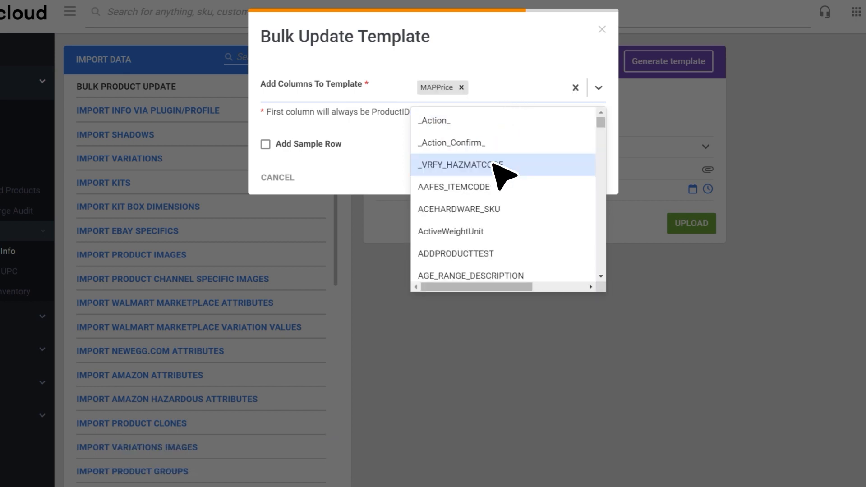
{"action": "type", "text": "EnforceMAPPrice"}
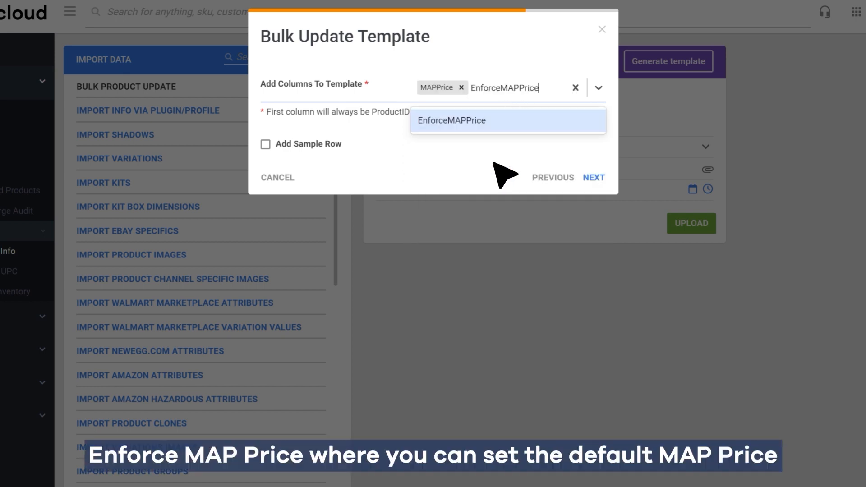
{"action": "left_click", "coordinate": [518, 122]}
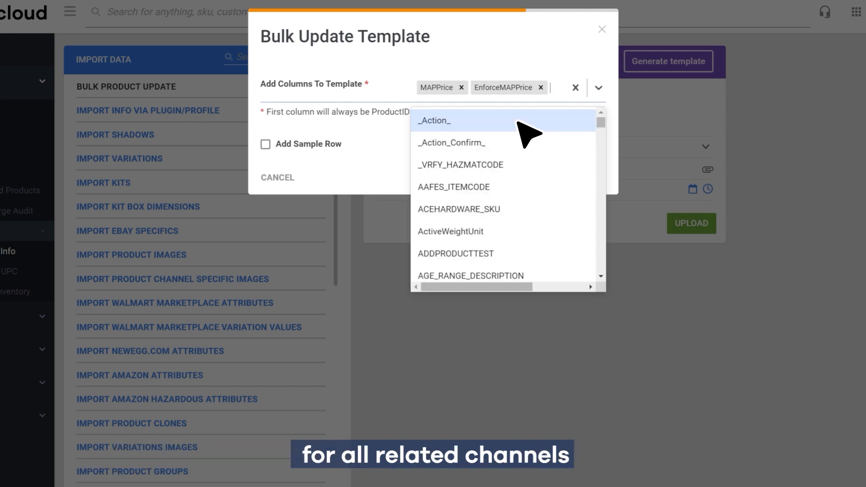
Add the MAPPriceExposure, MAPPricingTreatment and UseMapPriceForWebsite columns to the bulk update template
{"action": "type", "text": "MAPPriceExposure"}
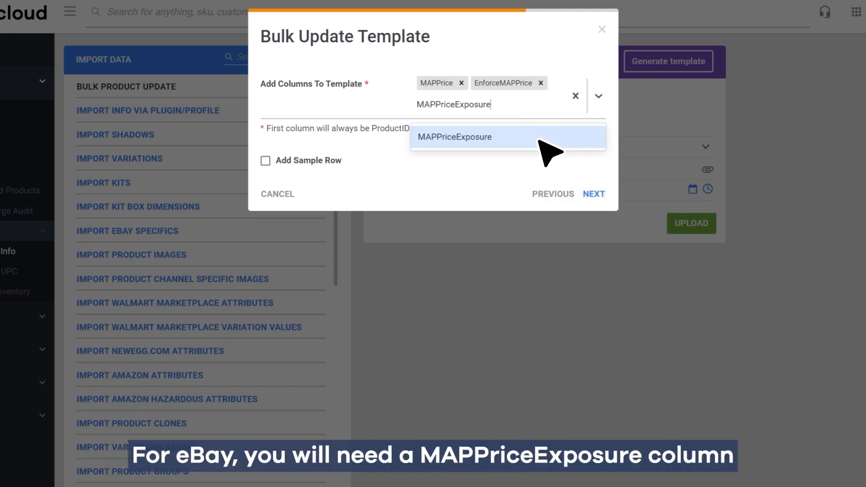
{"action": "left_click", "coordinate": [540, 141]}
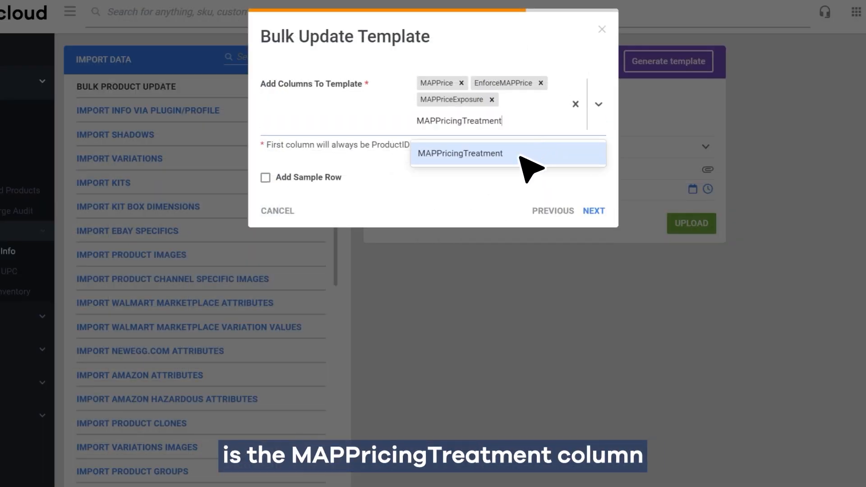
{"action": "left_click", "coordinate": [521, 156]}
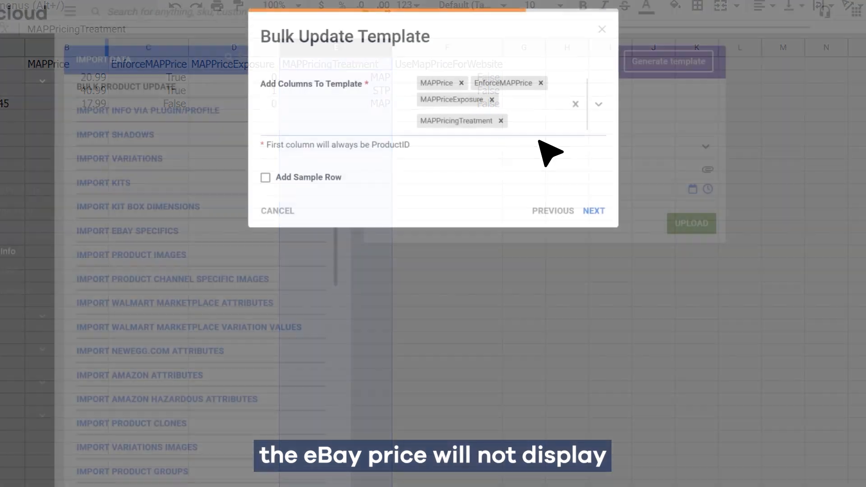
{"action": "left_click", "coordinate": [541, 139]}
{"action": "type", "text": "UseMapPriceForWebsite"}
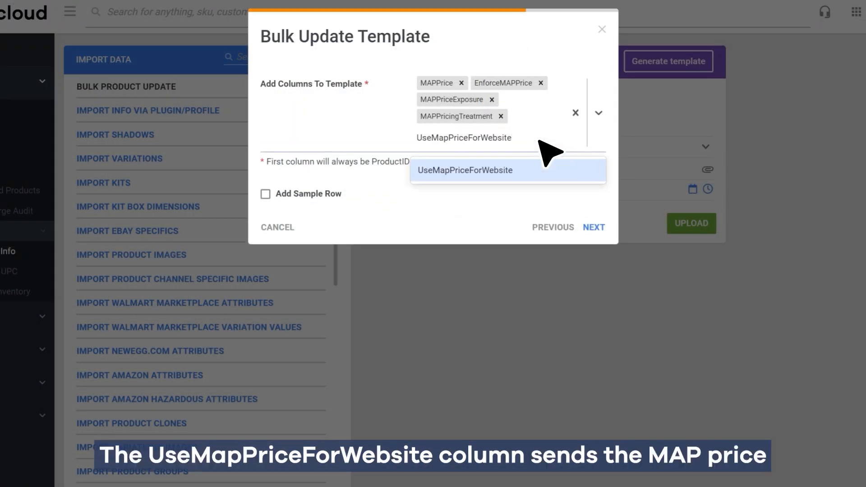
{"action": "left_click", "coordinate": [533, 171]}
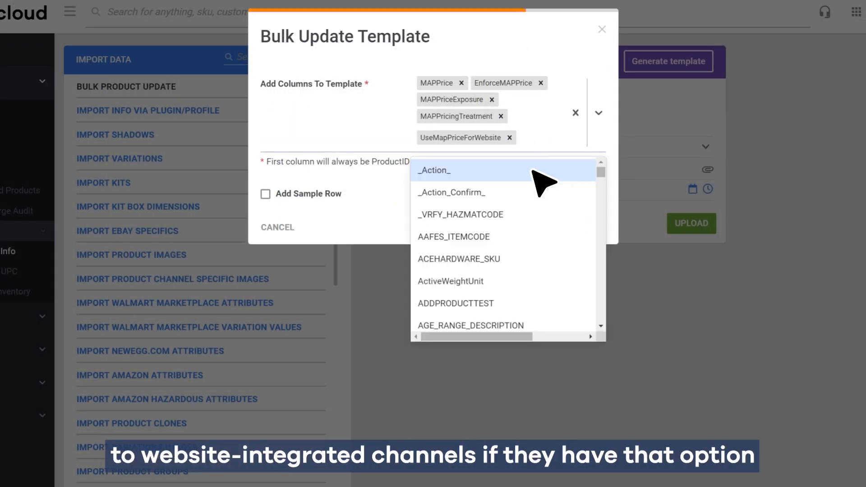
{"action": "key", "text": "Escape"}
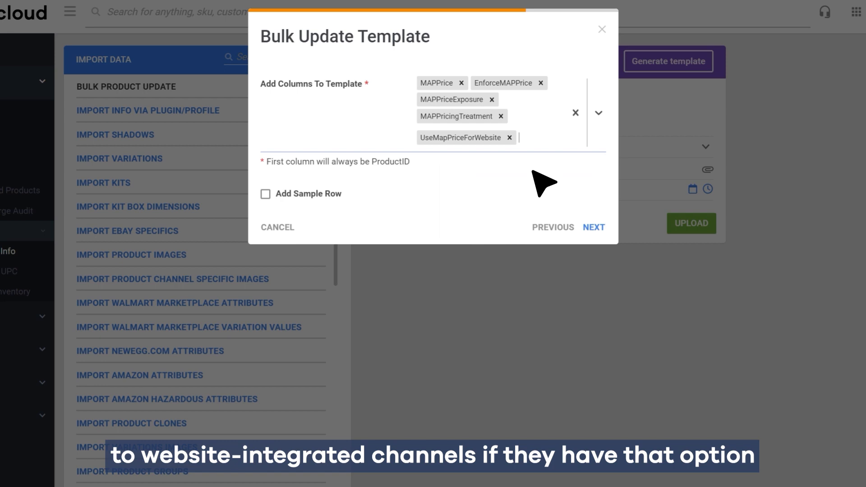
Add a sample row for product ID TestSKU4 to the bulk update template and proceed to the save options
{"action": "left_click", "coordinate": [270, 198]}
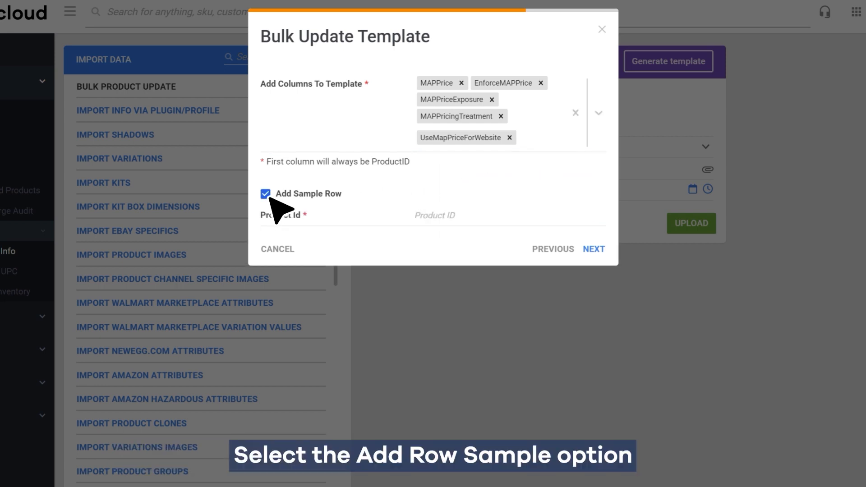
{"action": "left_click", "coordinate": [481, 220]}
{"action": "type", "text": "TestSKU4"}
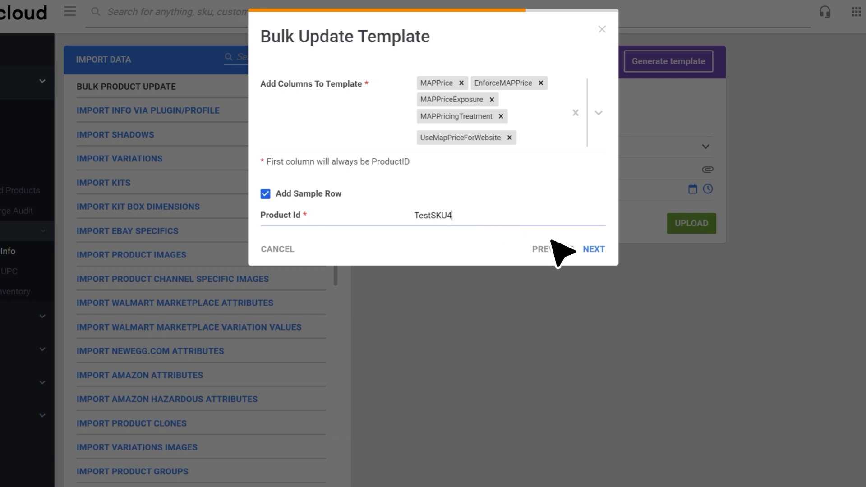
{"action": "left_click", "coordinate": [597, 250]}
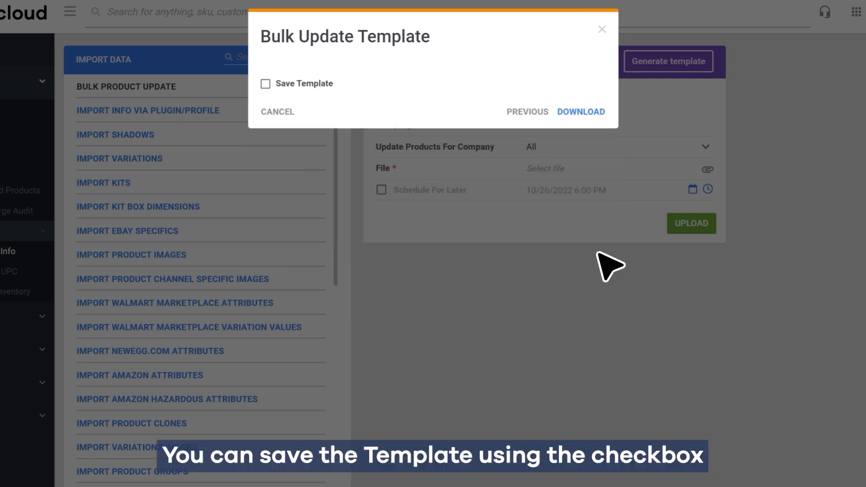
Download the template, saved under the name MAPPriceUpdate, and upload the completed file as a bulk product update
{"action": "left_click", "coordinate": [266, 84]}
{"action": "left_click", "coordinate": [479, 111]}
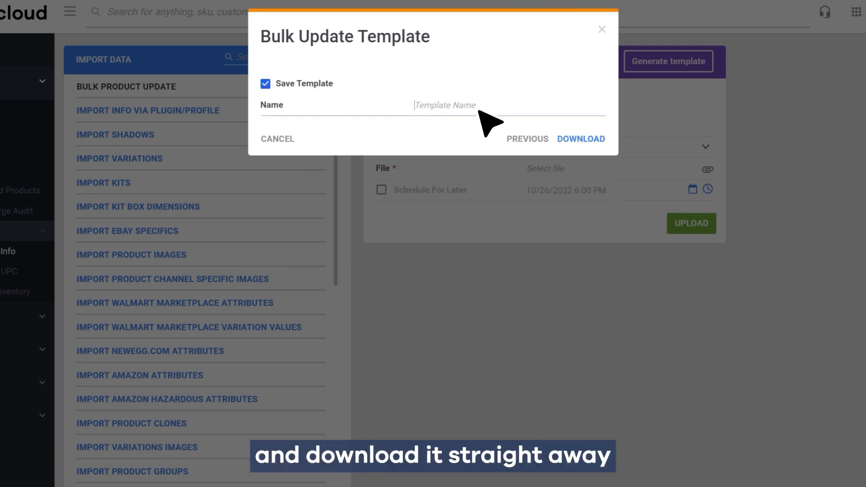
{"action": "type", "text": "MAPPriceUpdate"}
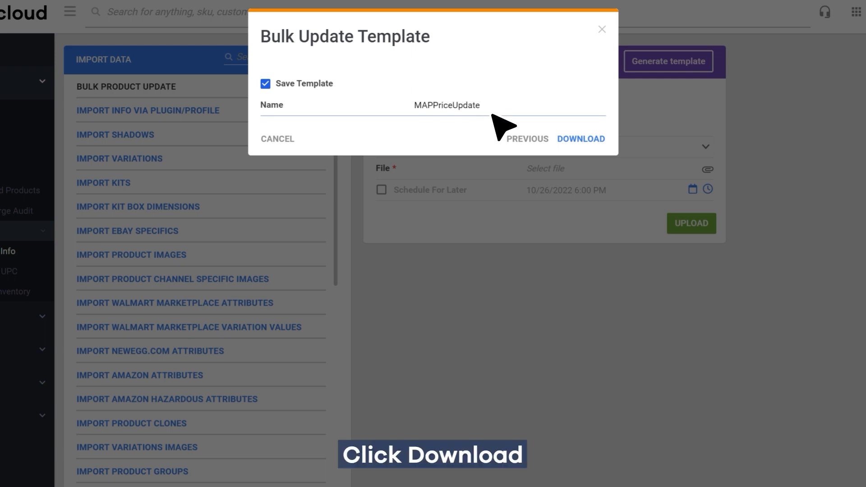
{"action": "left_click", "coordinate": [580, 139]}
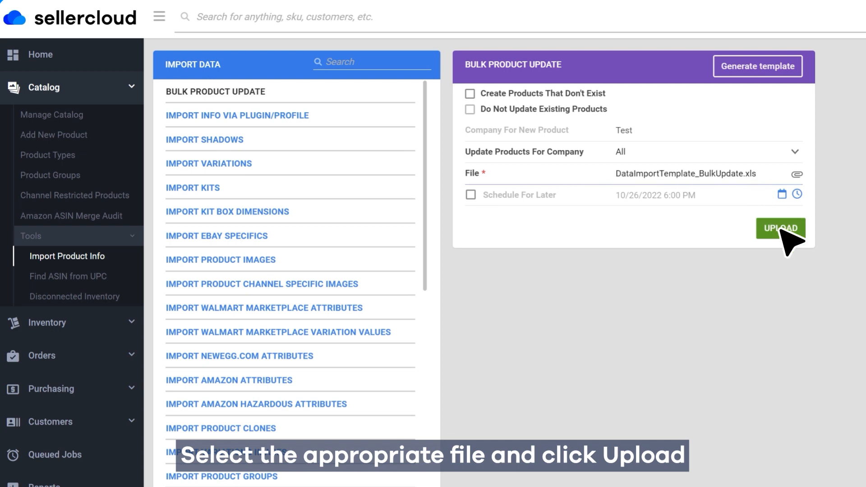
{"action": "left_click", "coordinate": [782, 229]}
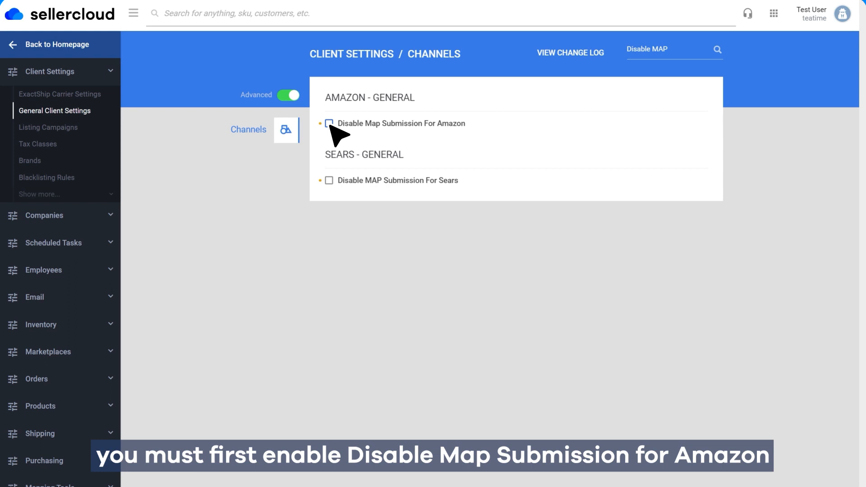
Enable Disable Map Submission For Amazon in the Channels client settings and save the change
{"action": "left_click", "coordinate": [328, 123]}
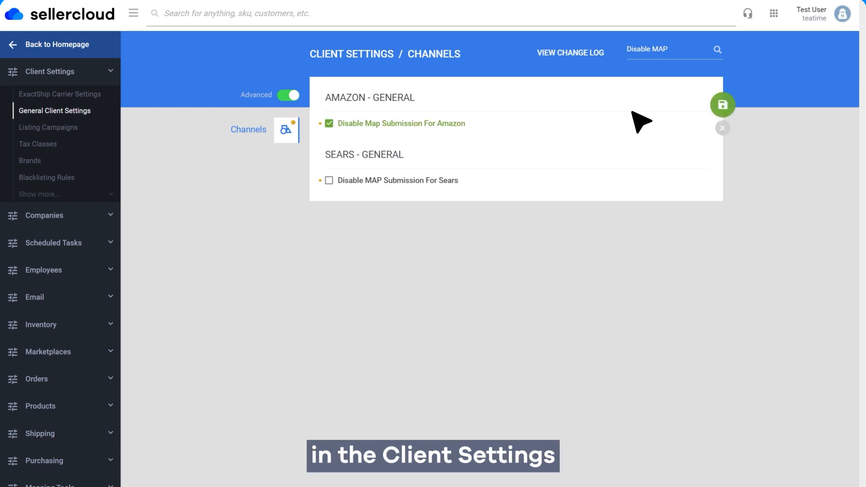
{"action": "left_click", "coordinate": [721, 102]}
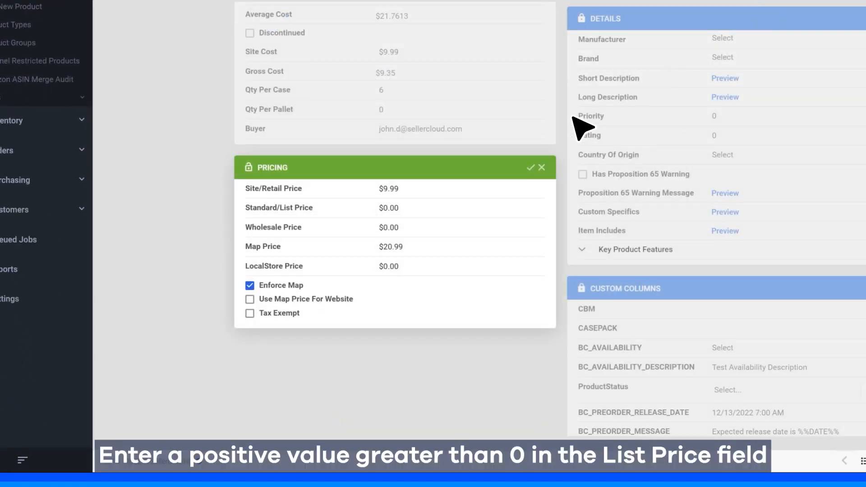
Save a Standard/List Price of $12.99 for the product and open the actions of its Amazon listing
{"action": "left_click", "coordinate": [420, 212]}
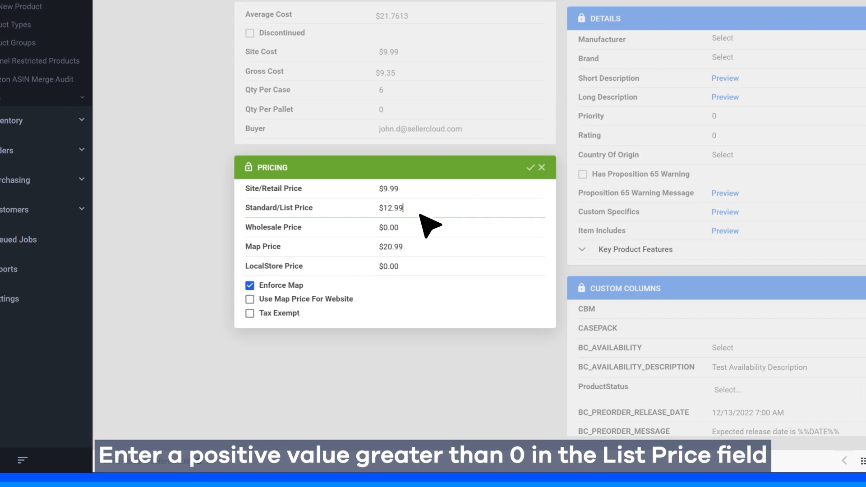
{"action": "left_click", "coordinate": [531, 168]}
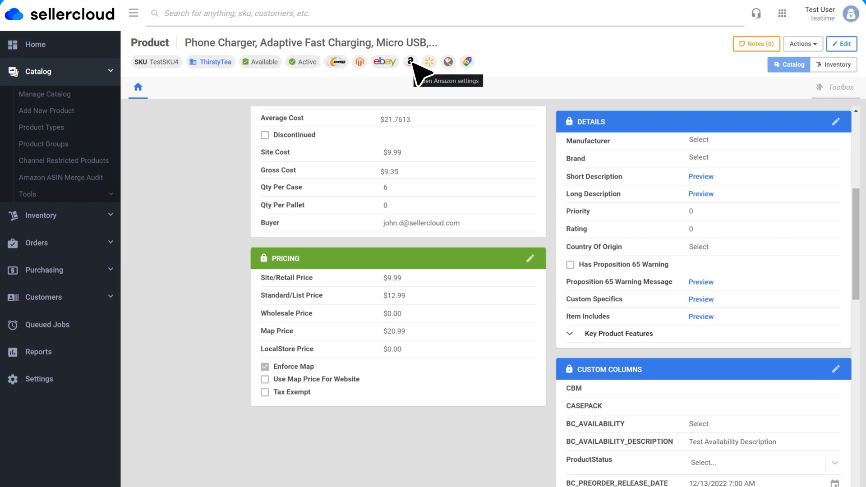
{"action": "left_click", "coordinate": [412, 63]}
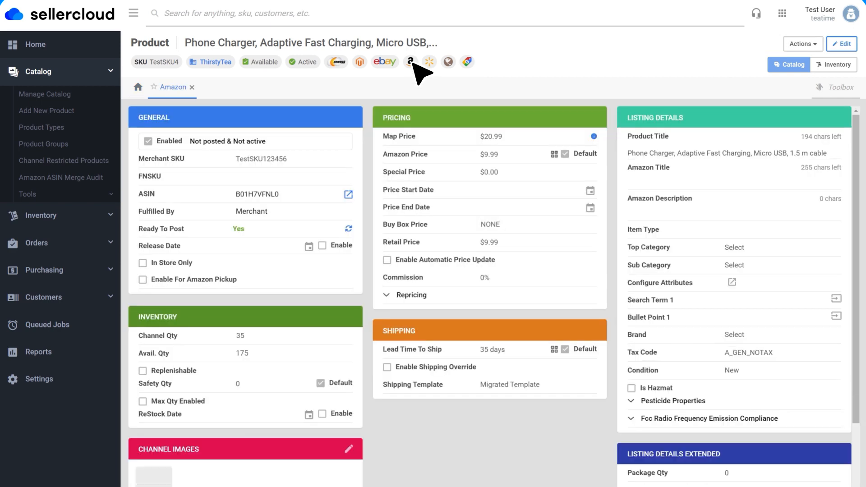
{"action": "left_click", "coordinate": [802, 44]}
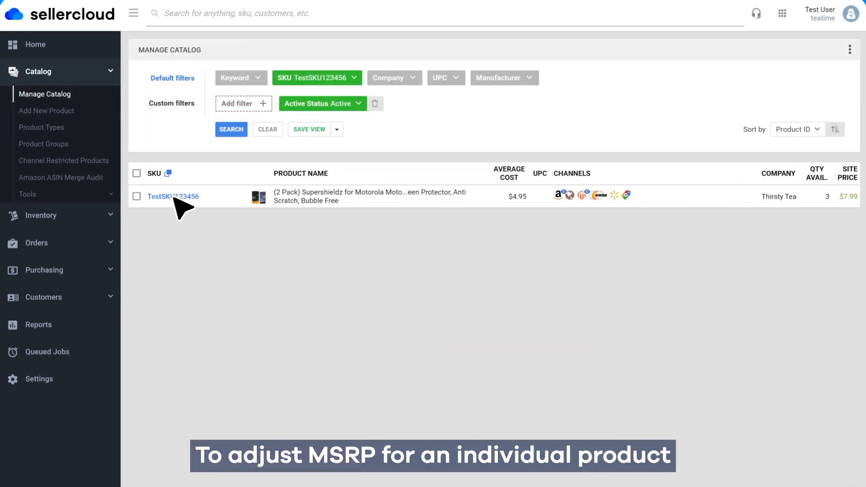
Open product TestSKU123456 from the catalog and save its Standard/List Price as $8.99
{"action": "left_click", "coordinate": [174, 197]}
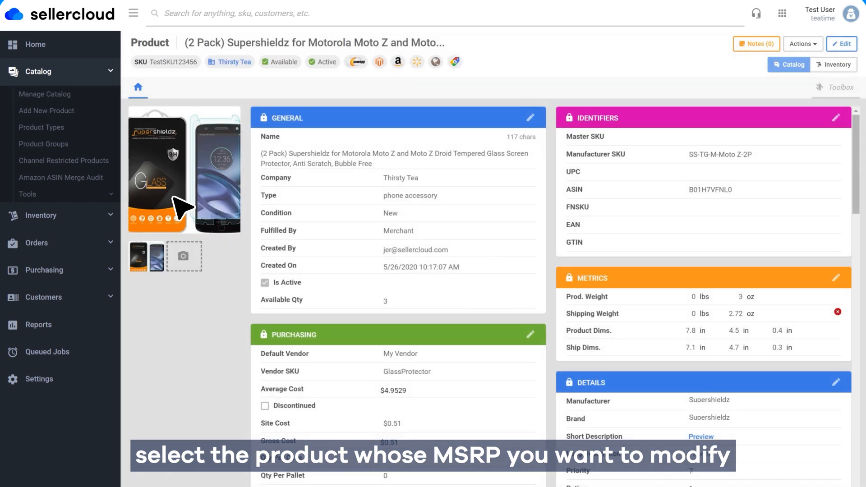
{"action": "scroll", "coordinate": [532, 271], "scroll_direction": "down", "scroll_amount": 7}
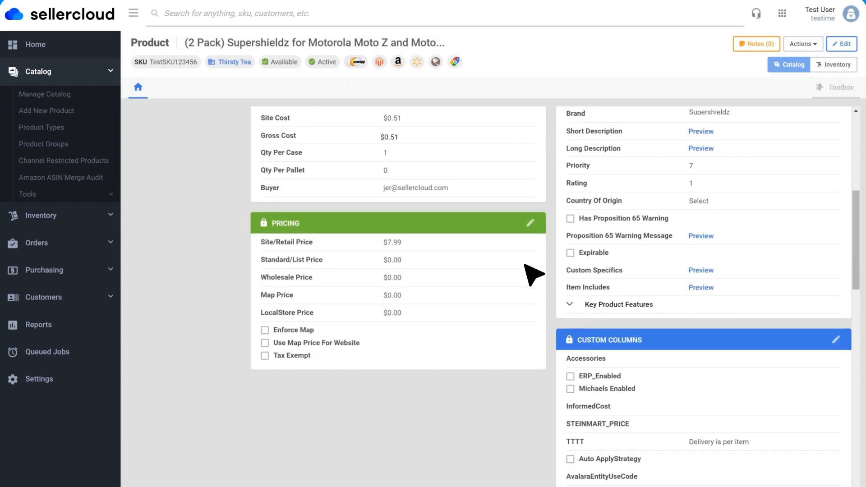
{"action": "left_click", "coordinate": [532, 223]}
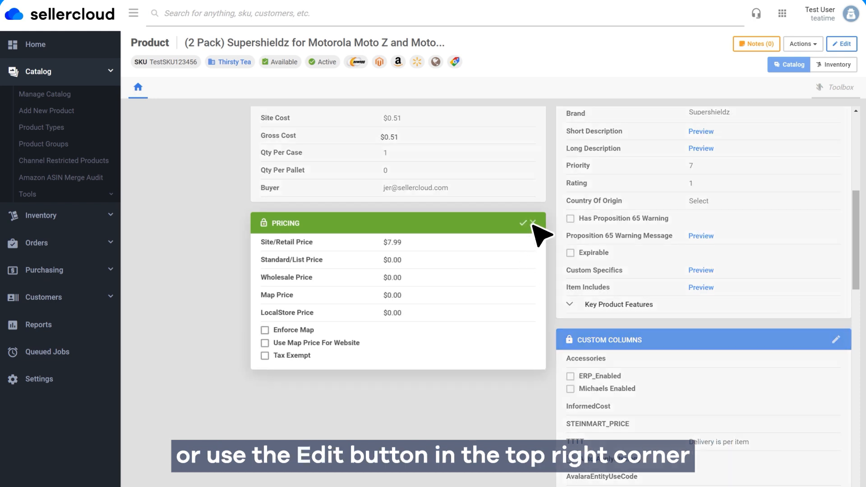
{"action": "left_click", "coordinate": [412, 265]}
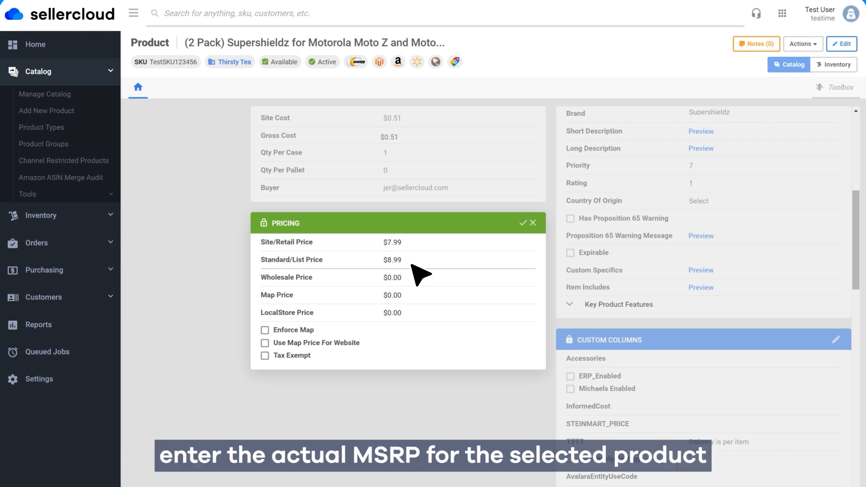
{"action": "left_click", "coordinate": [523, 223]}
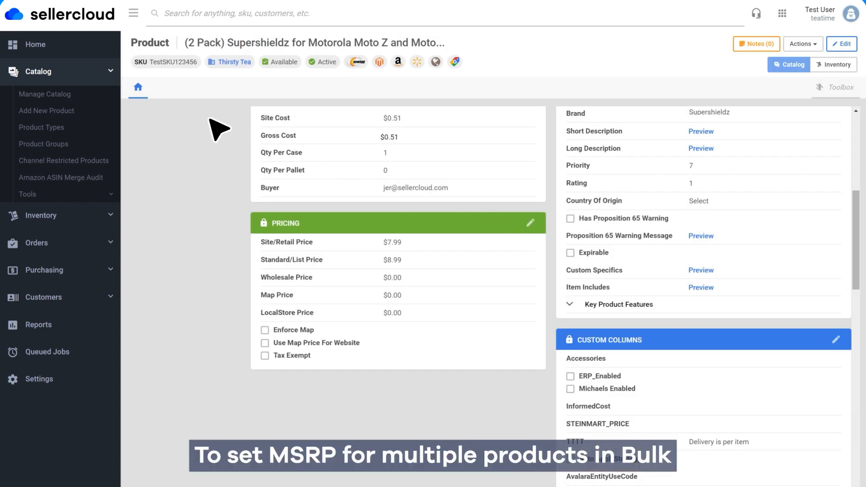
Open Import Product Info and start a new Bulk Product Update template for list prices
{"action": "left_click", "coordinate": [45, 194]}
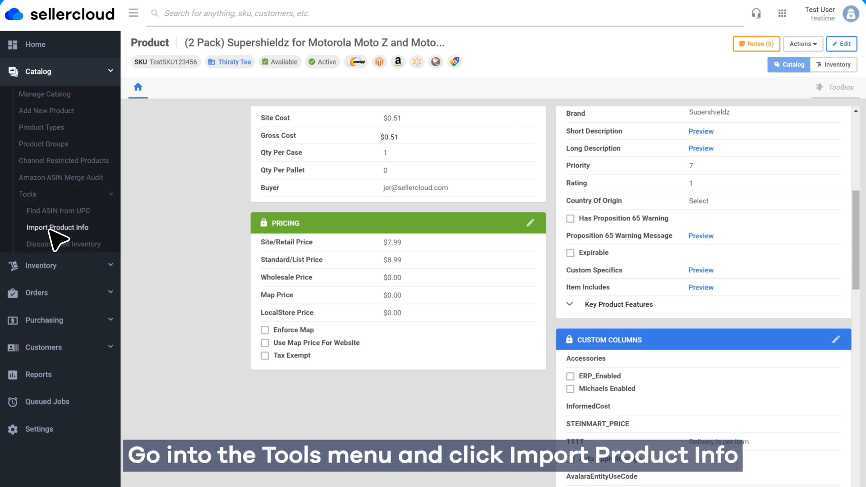
{"action": "left_click", "coordinate": [57, 227]}
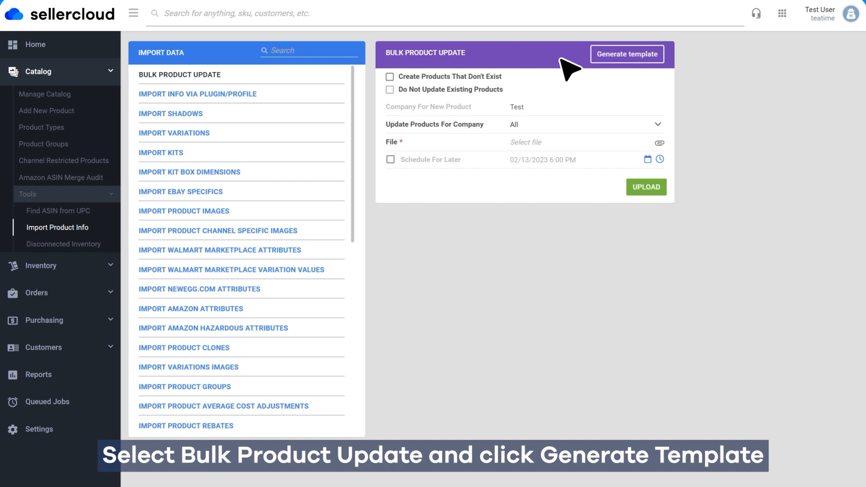
{"action": "left_click", "coordinate": [612, 56]}
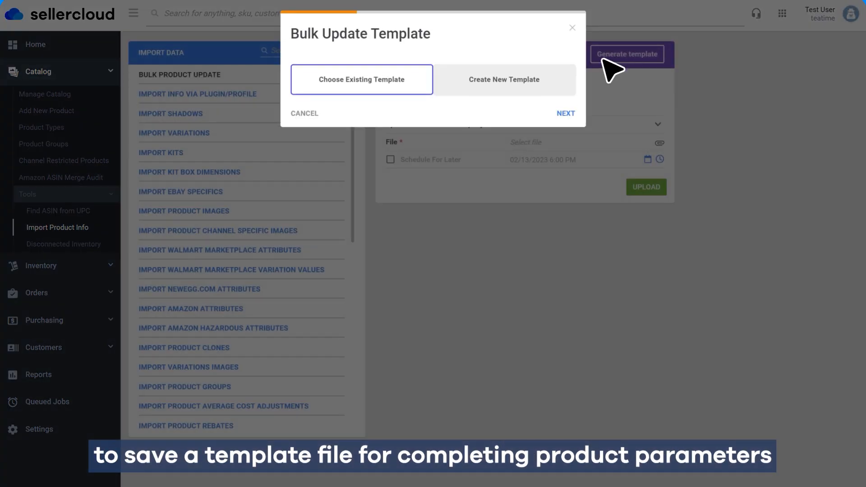
{"action": "left_click", "coordinate": [556, 88]}
{"action": "left_click", "coordinate": [563, 114]}
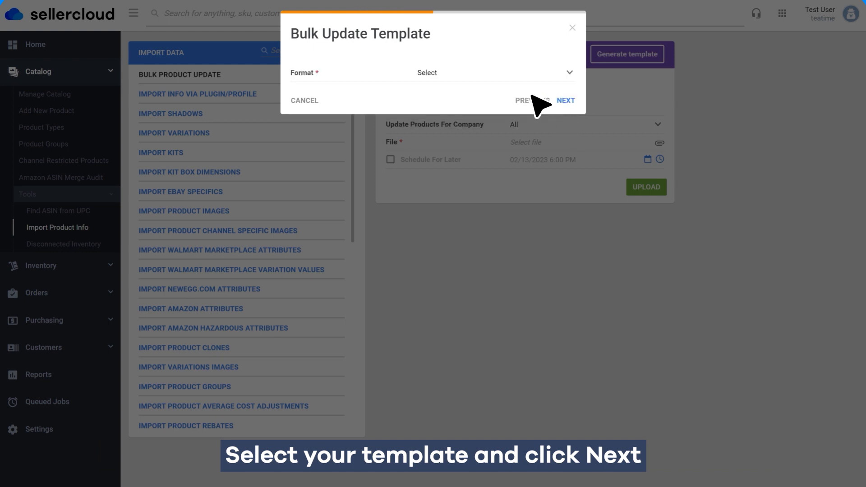
Choose Excel as the format of the list price template and continue to its columns
{"action": "left_click", "coordinate": [501, 73]}
{"action": "left_click", "coordinate": [491, 114]}
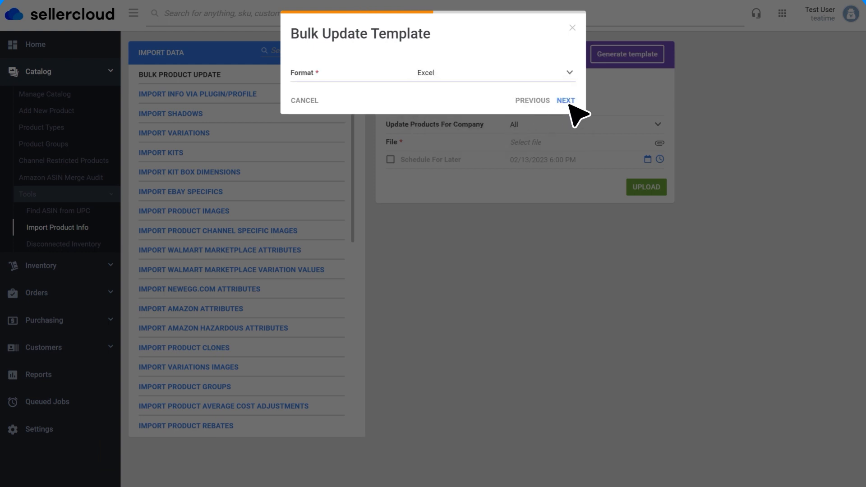
{"action": "left_click", "coordinate": [567, 101]}
Add the ListPrice column to the bulk update template
{"action": "left_click", "coordinate": [533, 82]}
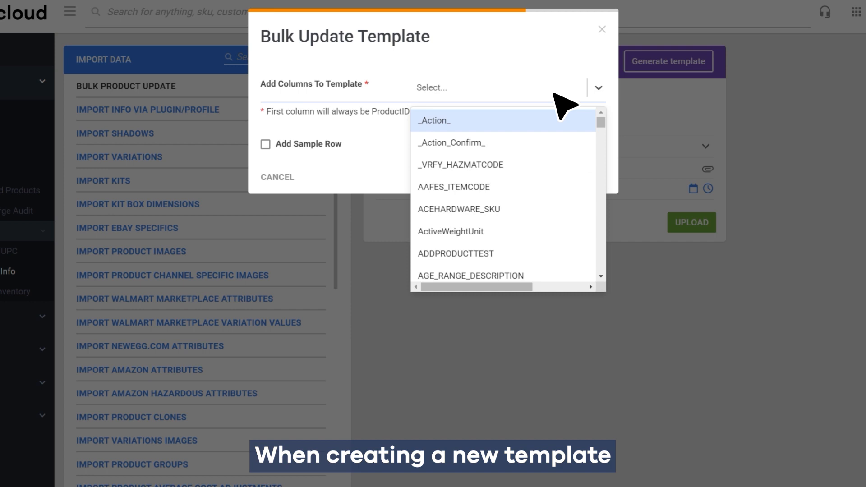
{"action": "type", "text": "ListPrice"}
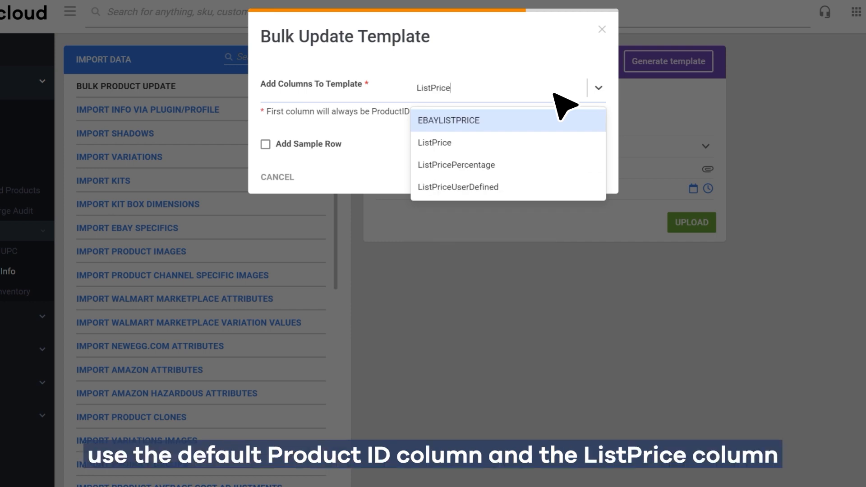
{"action": "left_click", "coordinate": [528, 143]}
{"action": "key", "text": "Escape"}
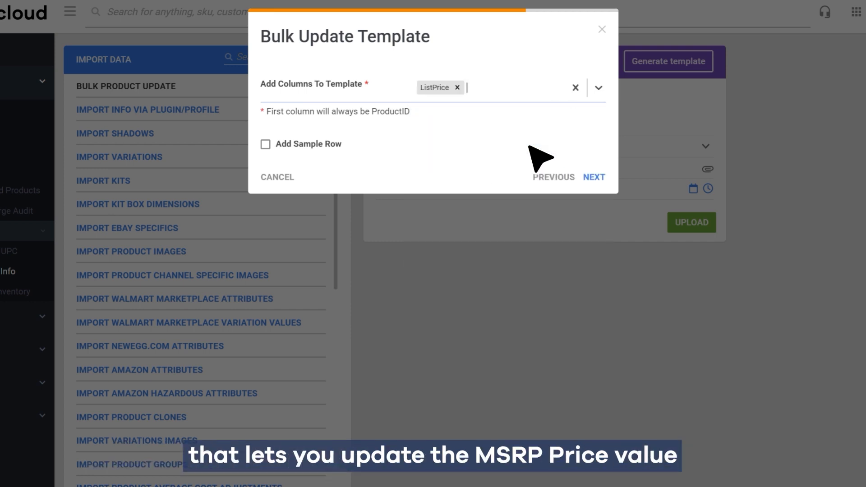
Include a sample row for product ID TestSKU4 in the list price template and continue to the save options
{"action": "left_click", "coordinate": [266, 144]}
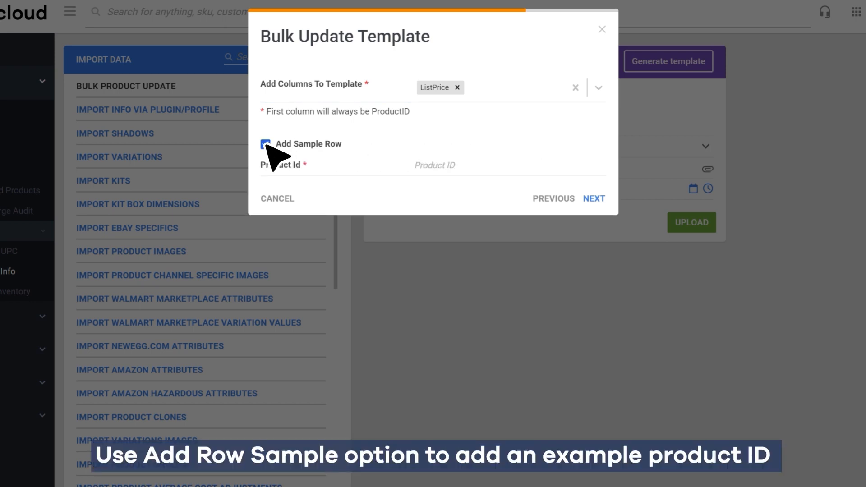
{"action": "left_click", "coordinate": [479, 166]}
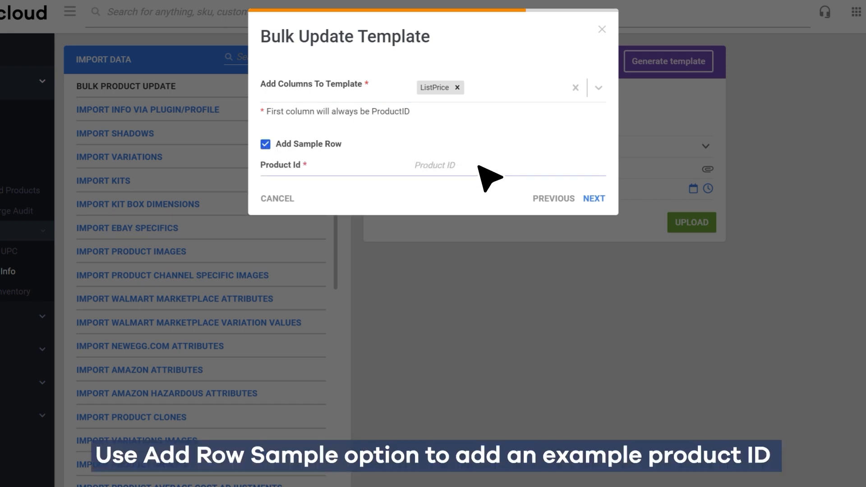
{"action": "type", "text": "TestSKU4"}
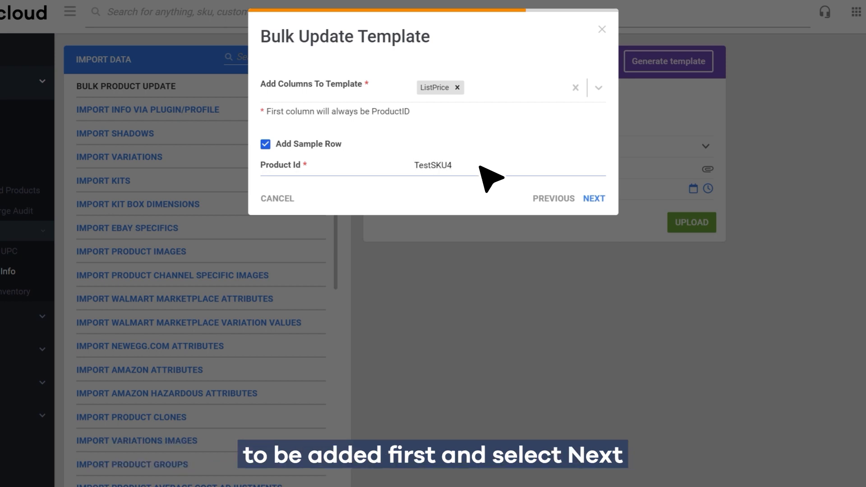
{"action": "left_click", "coordinate": [594, 199]}
Save the list price template under the name UpdateMS and download it
{"action": "left_click", "coordinate": [271, 84]}
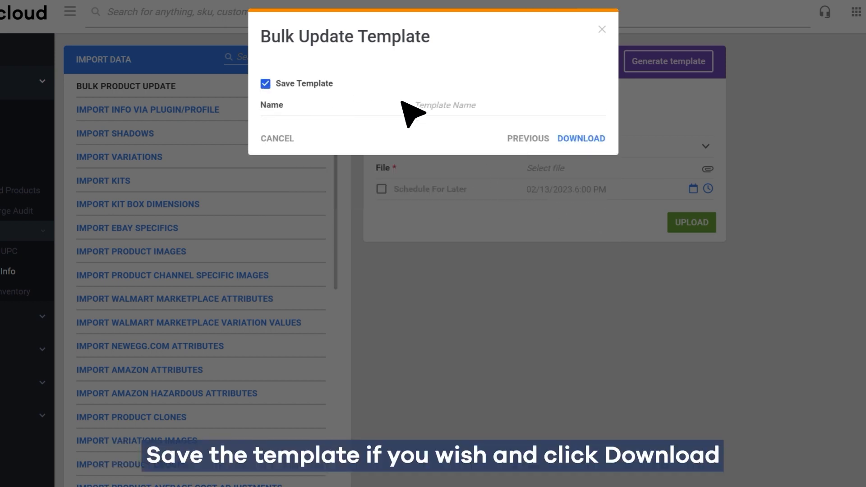
{"action": "type", "text": "UpdateMSRP"}
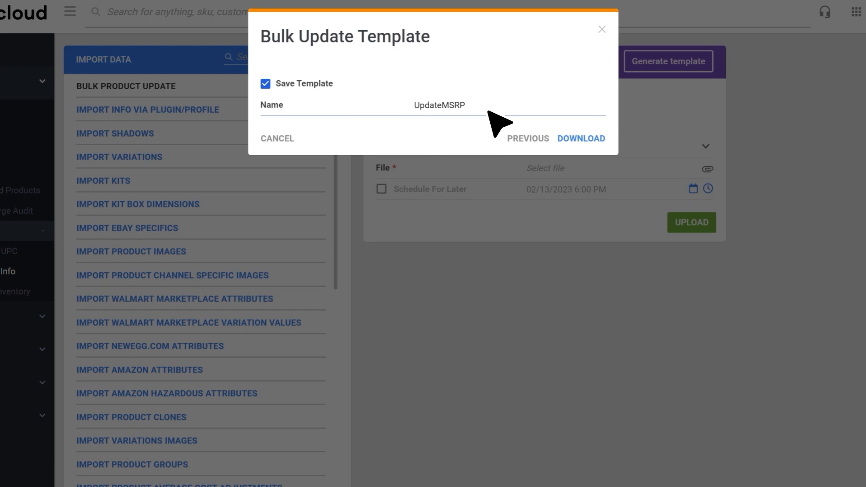
{"action": "left_click", "coordinate": [579, 138]}
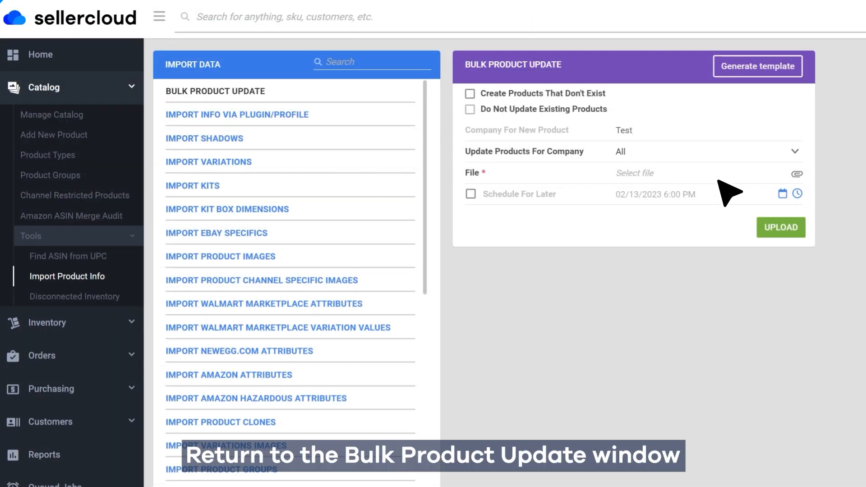
Select BulkUpdateMSRP.xls as the bulk product update file and upload it
{"action": "left_click", "coordinate": [718, 181]}
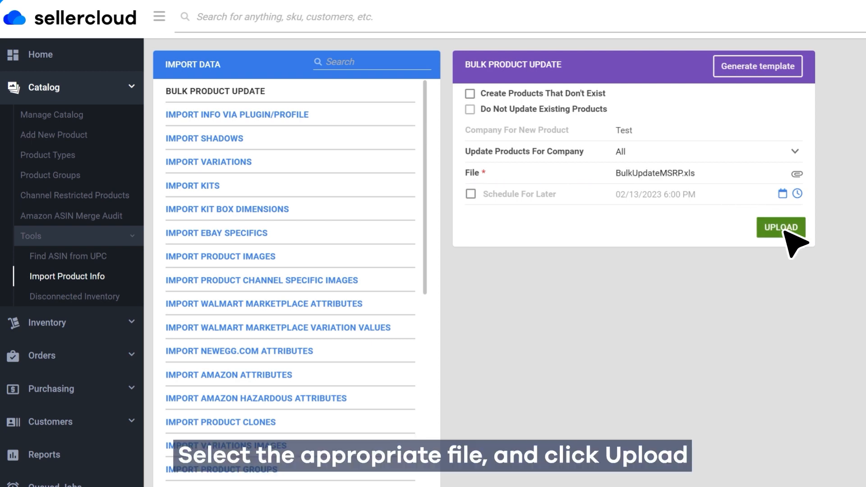
{"action": "left_click", "coordinate": [787, 231]}
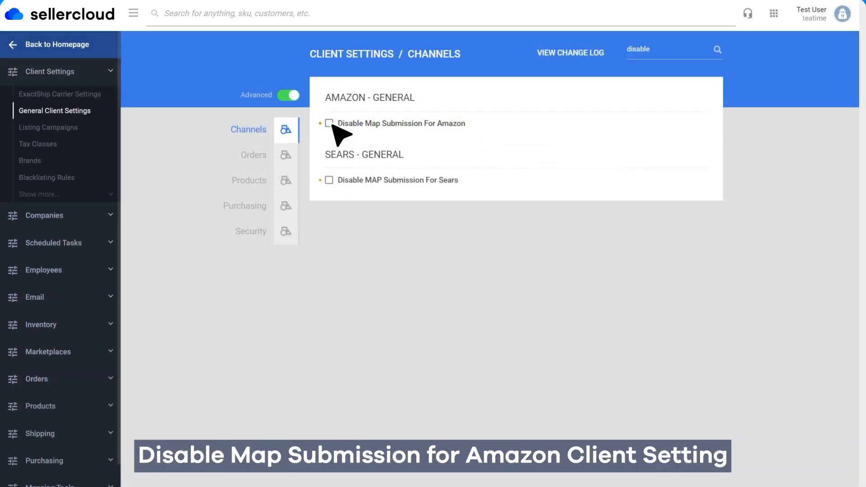
Turn on the Disable Map Submission For Amazon client setting for strikethrough pricing and save it
{"action": "left_click", "coordinate": [329, 122]}
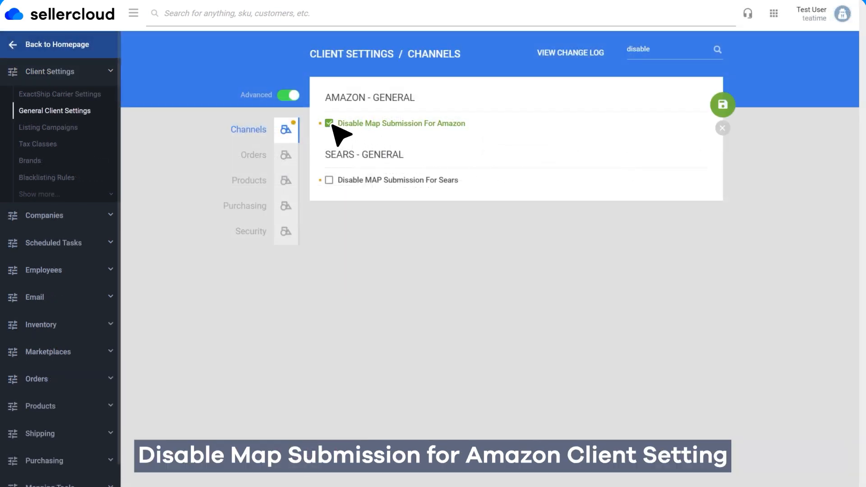
{"action": "left_click", "coordinate": [727, 107]}
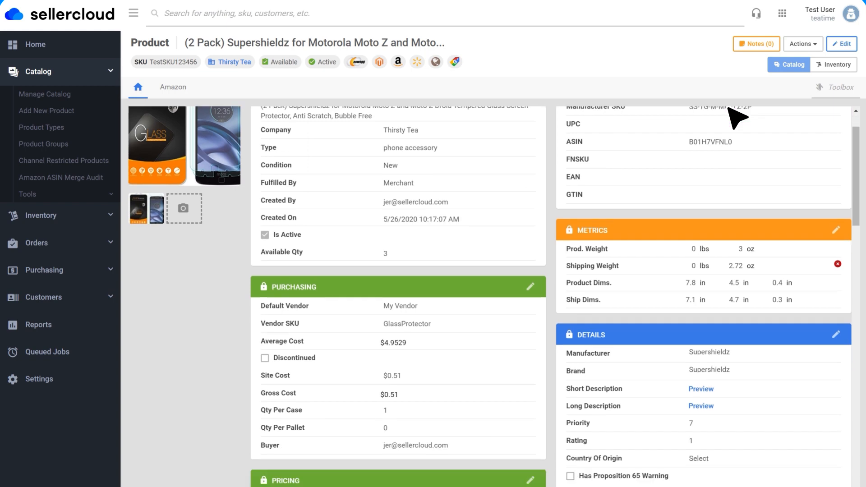
Set the Standard/List Price of product TestSKU123456 to $9.99, save it, and open the actions available for its Amazon listing
{"action": "scroll", "coordinate": [727, 109], "scroll_direction": "down", "scroll_amount": 5}
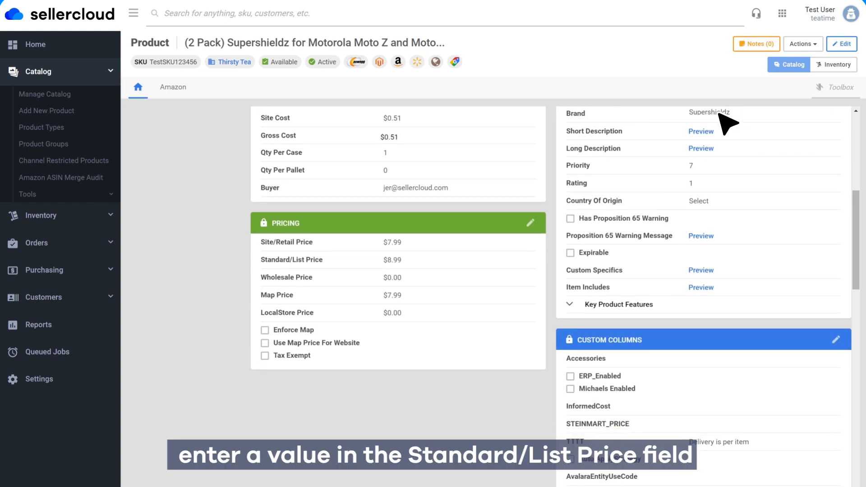
{"action": "left_click", "coordinate": [531, 224]}
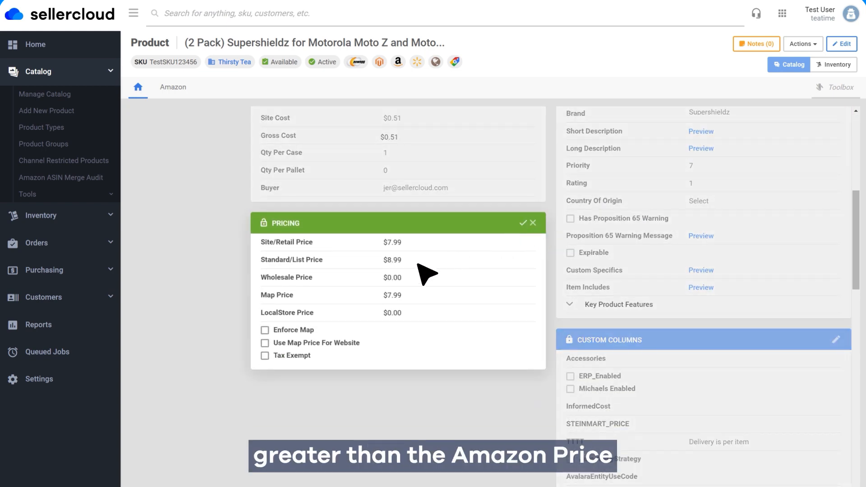
{"action": "key", "text": "BackSpace"}
{"action": "key", "text": "BackSpace"}
{"action": "key", "text": "BackSpace"}
{"action": "key", "text": "BackSpace"}
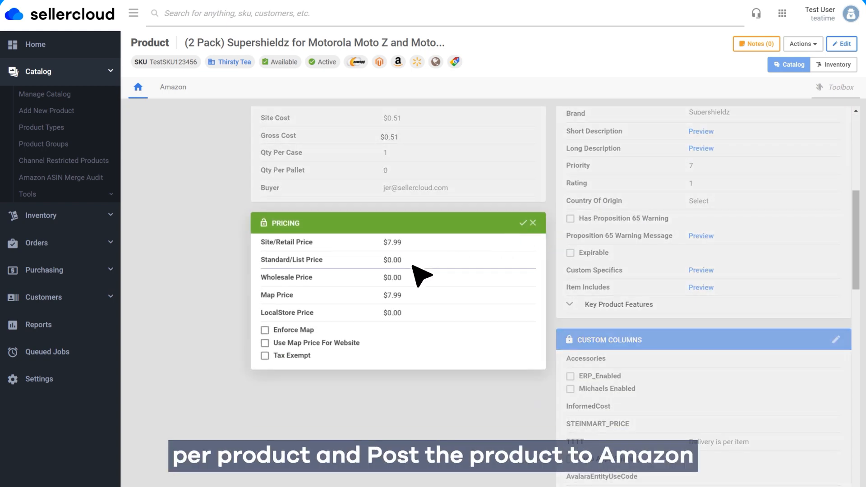
{"action": "left_click", "coordinate": [523, 223]}
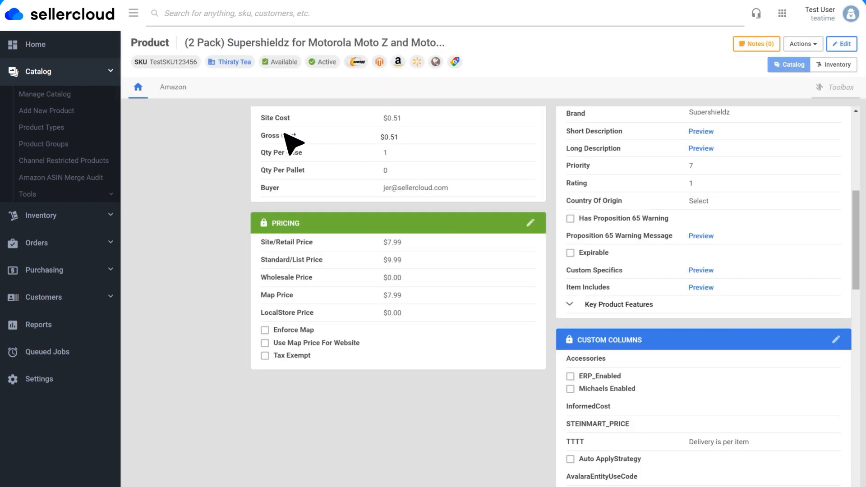
{"action": "left_click", "coordinate": [180, 95]}
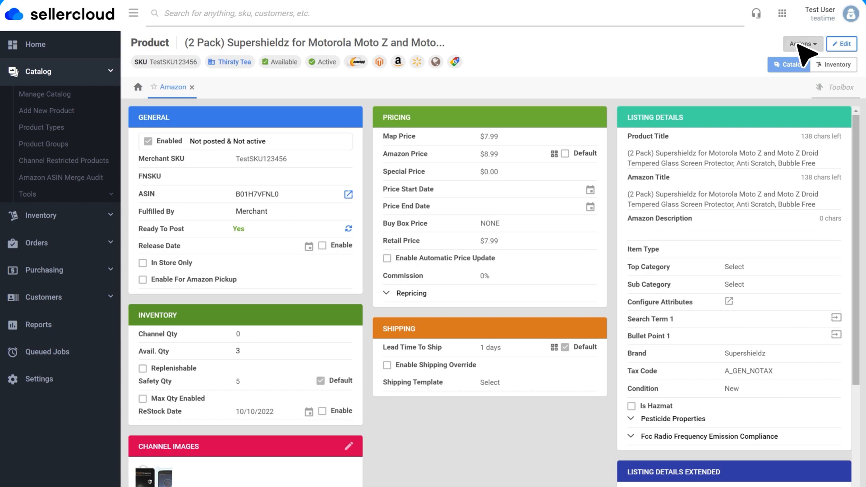
{"action": "left_click", "coordinate": [802, 45]}
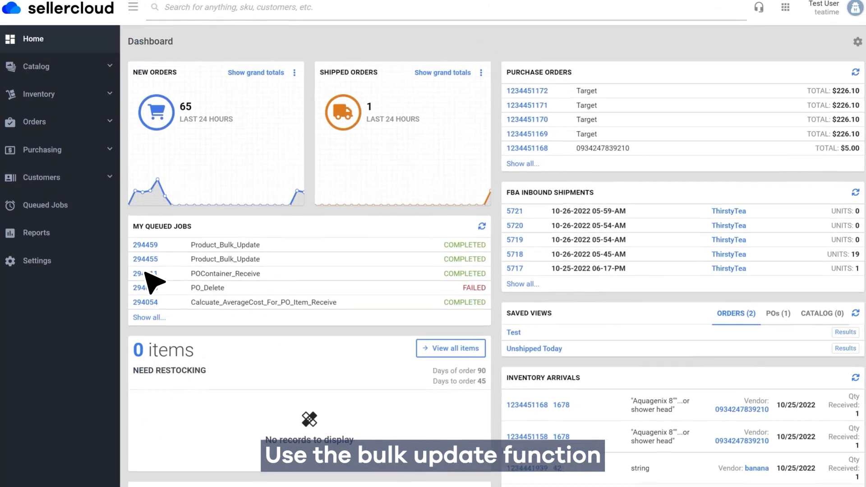
Open the Bulk Product Update import for catalog product info
{"action": "left_click", "coordinate": [72, 74]}
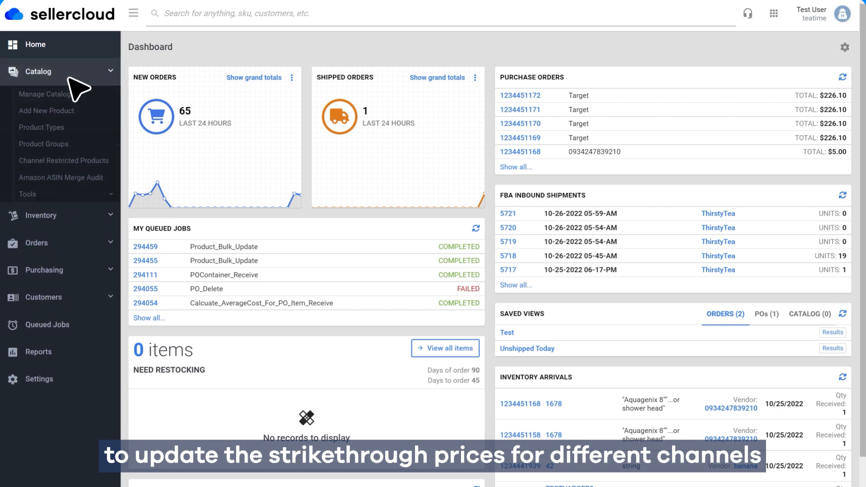
{"action": "left_click", "coordinate": [50, 196]}
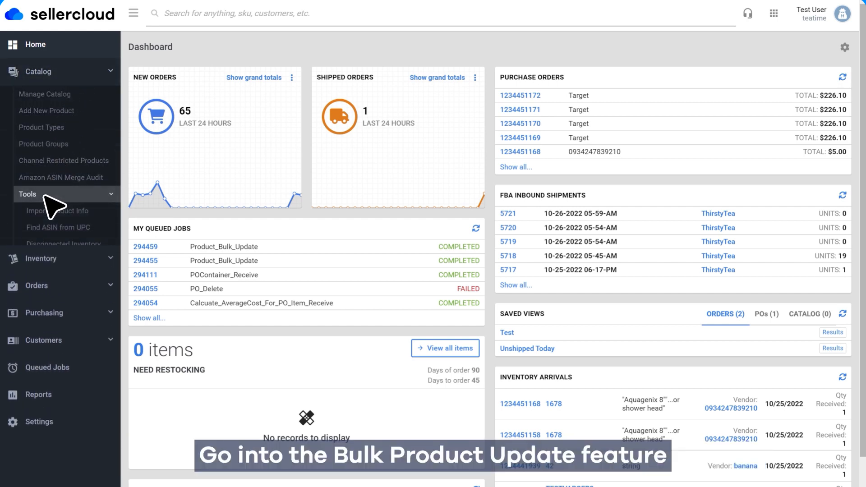
{"action": "left_click", "coordinate": [67, 211]}
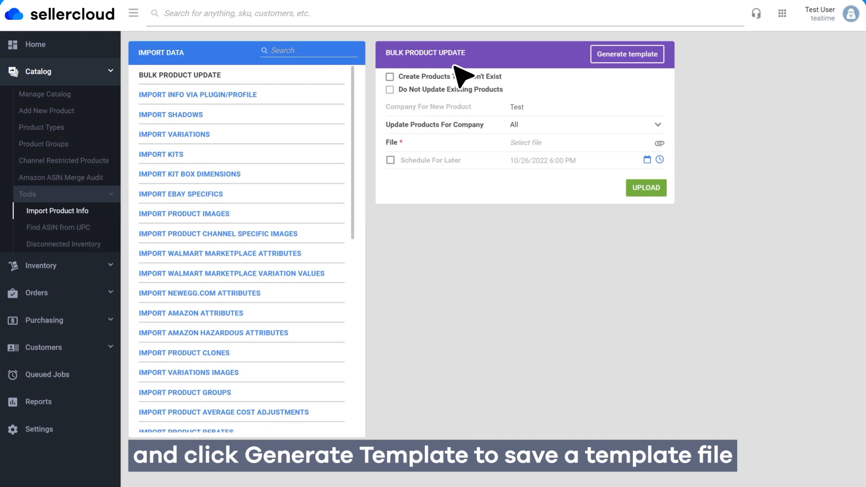
Start generating a new bulk update template in Excel format and continue to its column selection
{"action": "left_click", "coordinate": [626, 58]}
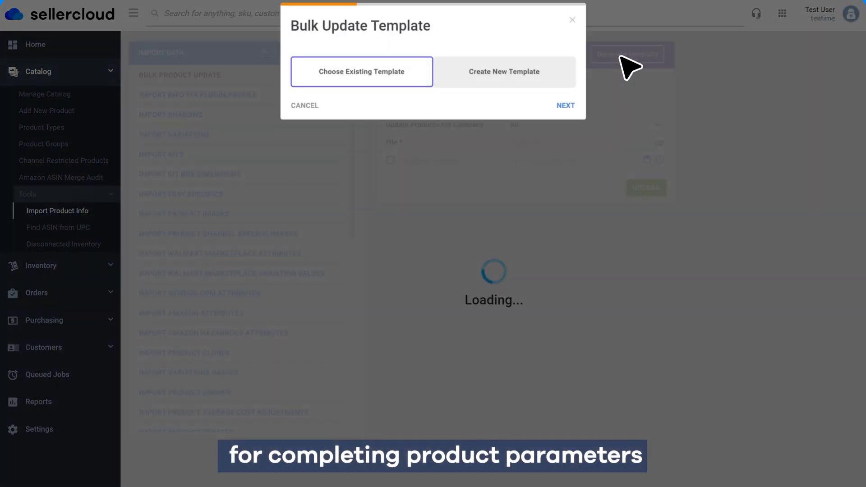
{"action": "left_click", "coordinate": [522, 89]}
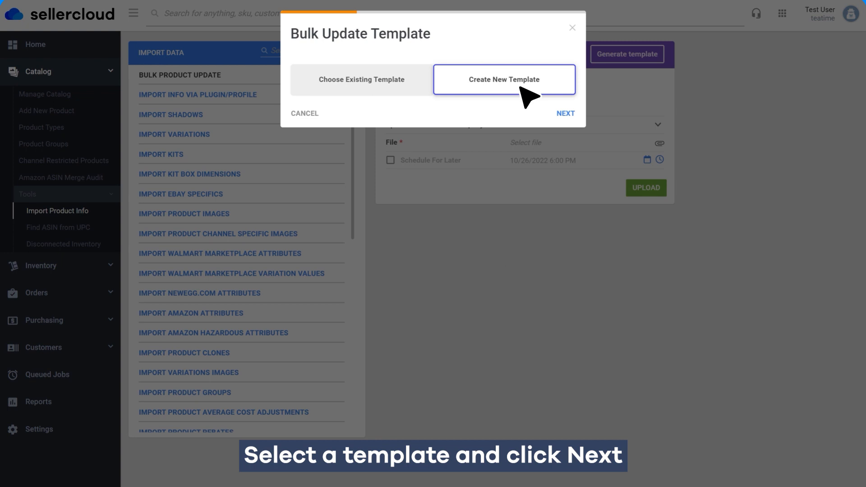
{"action": "left_click", "coordinate": [566, 113]}
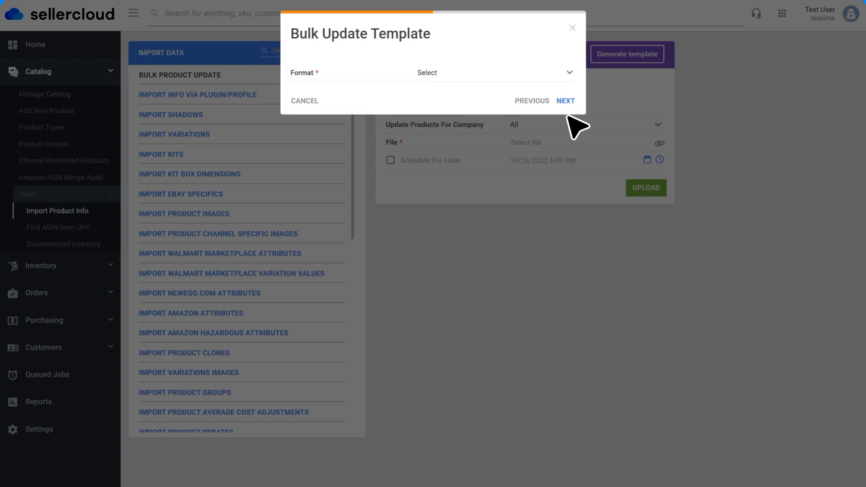
{"action": "left_click", "coordinate": [502, 76]}
{"action": "left_click", "coordinate": [497, 112]}
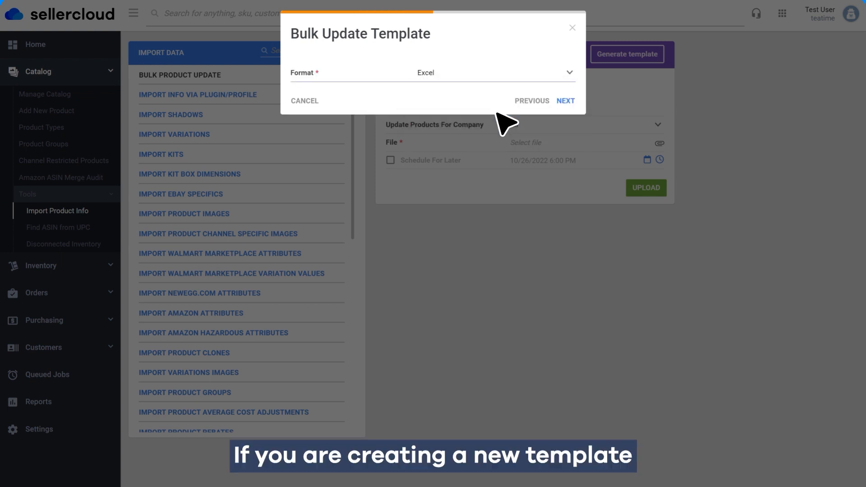
{"action": "left_click", "coordinate": [565, 101]}
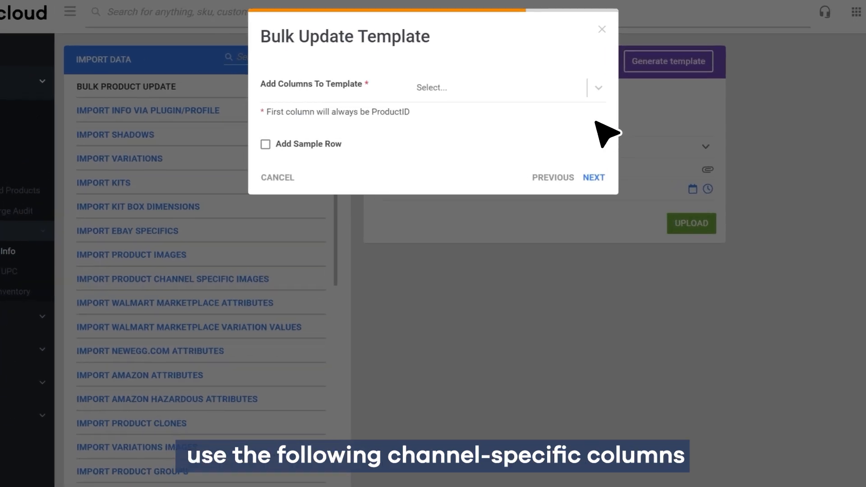
Add the columns eBayEnableStrikeThroughPrices, MAPPricingTreatment, NewEggDotComCheckoutMAP, WalmartAPIPrice and AmazonPrice to the template
{"action": "left_click", "coordinate": [526, 94]}
{"action": "type", "text": "eBayEnableStrikeThroughPrices"}
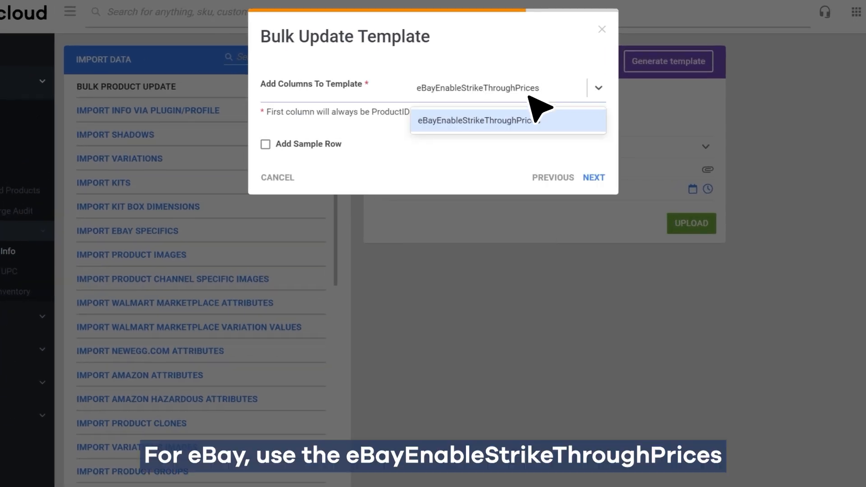
{"action": "left_click", "coordinate": [551, 122]}
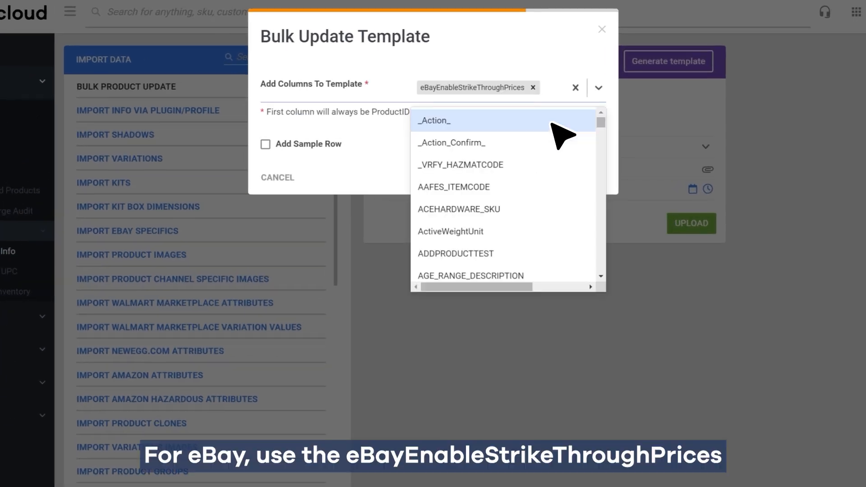
{"action": "type", "text": "MAPPricingTreatment"}
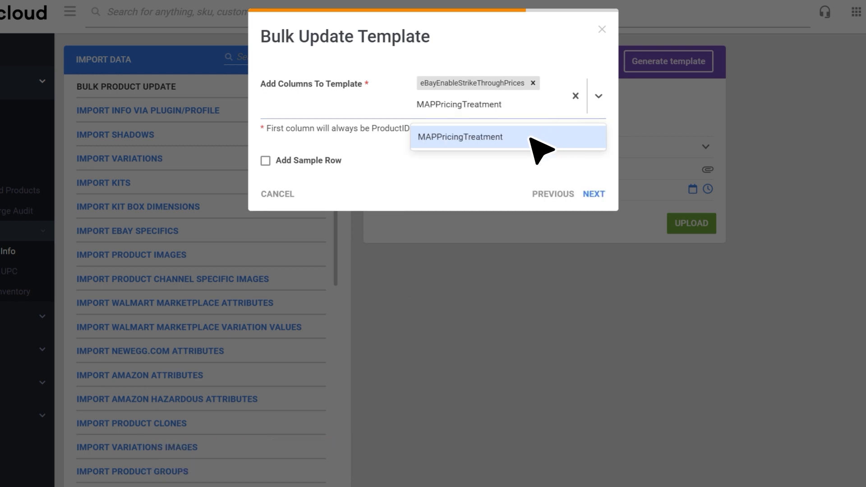
{"action": "left_click", "coordinate": [531, 138]}
{"action": "type", "text": "NewEggDotComCheckoutMAP"}
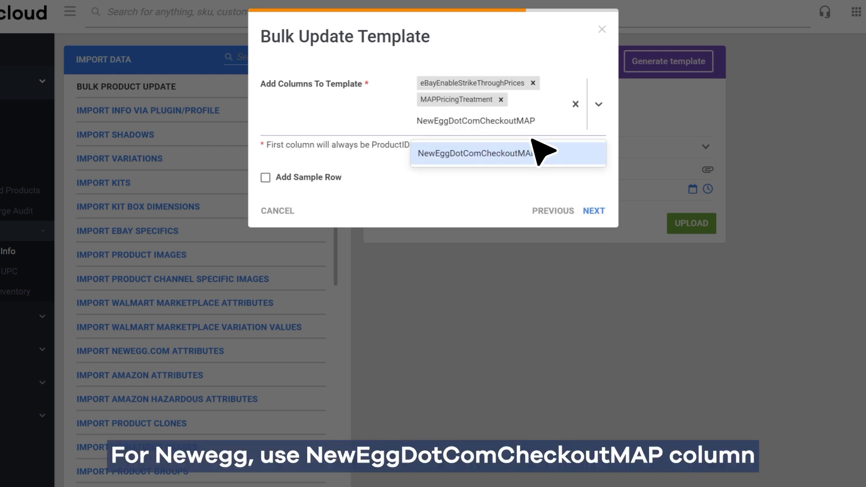
{"action": "left_click", "coordinate": [560, 157]}
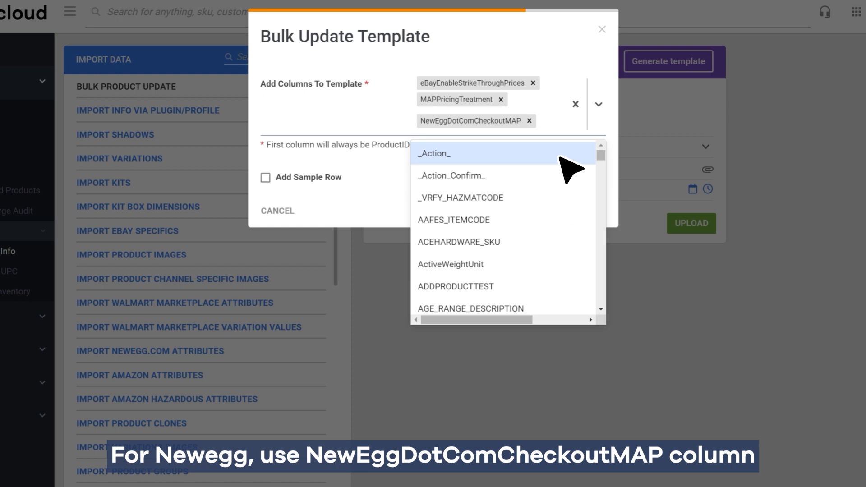
{"action": "type", "text": "WalmartAPIPrice"}
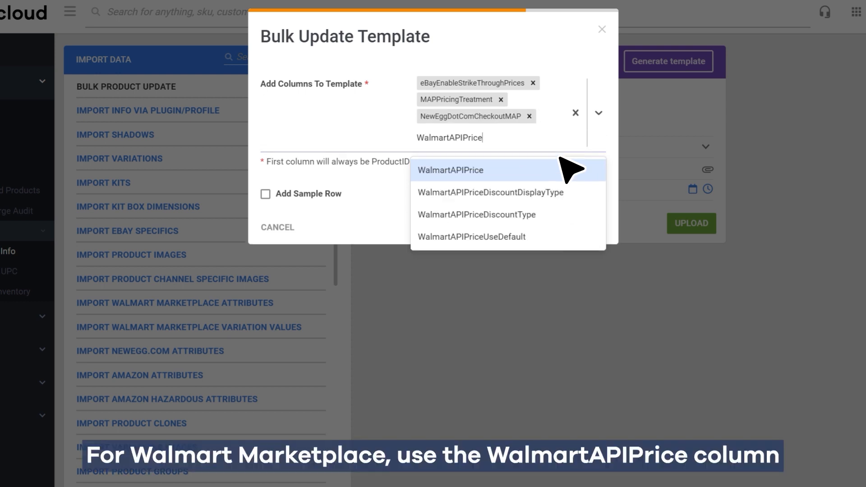
{"action": "left_click", "coordinate": [533, 177]}
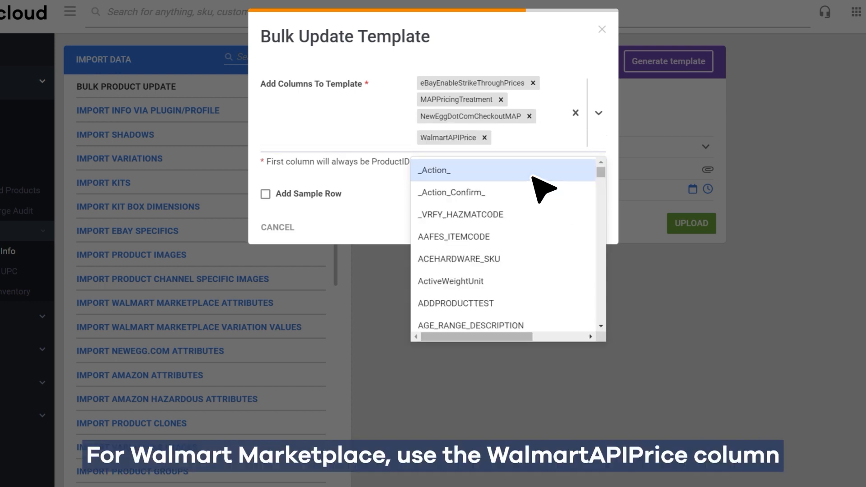
{"action": "type", "text": "AmazonPrice"}
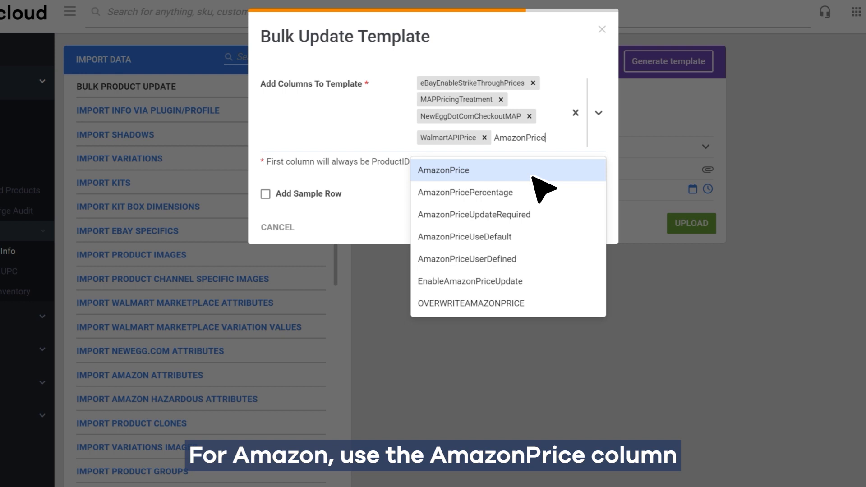
{"action": "left_click", "coordinate": [533, 177]}
Include a sample row for product ID TestSKU4, then save the template as StrikethroughPricingUpdate and download it
{"action": "left_click", "coordinate": [265, 211]}
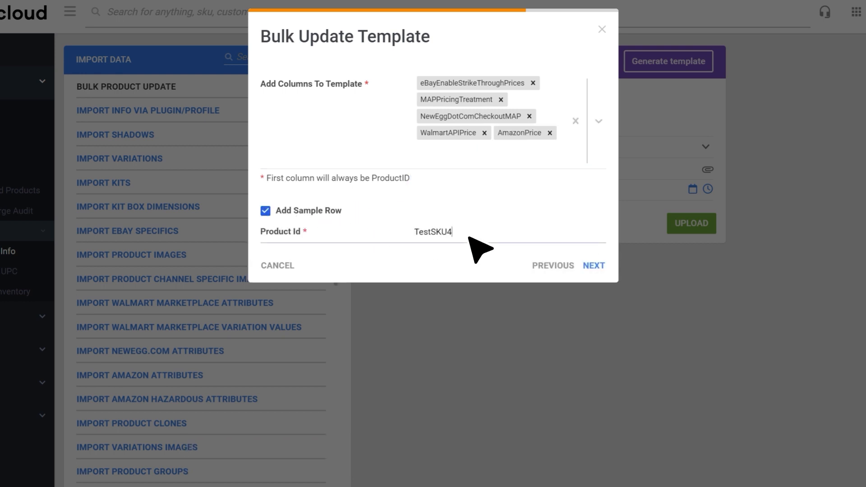
{"action": "left_click", "coordinate": [593, 266]}
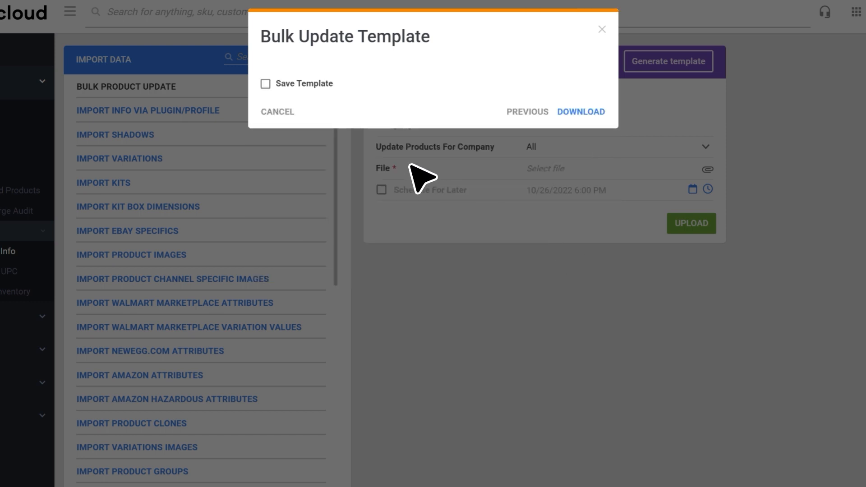
{"action": "left_click", "coordinate": [265, 83]}
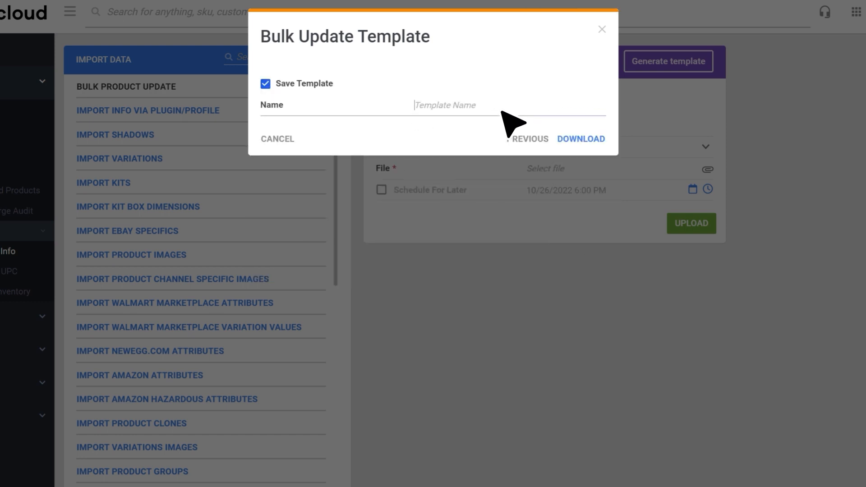
{"action": "type", "text": "StrikethroughPricingUpdate"}
{"action": "left_click", "coordinate": [582, 139]}
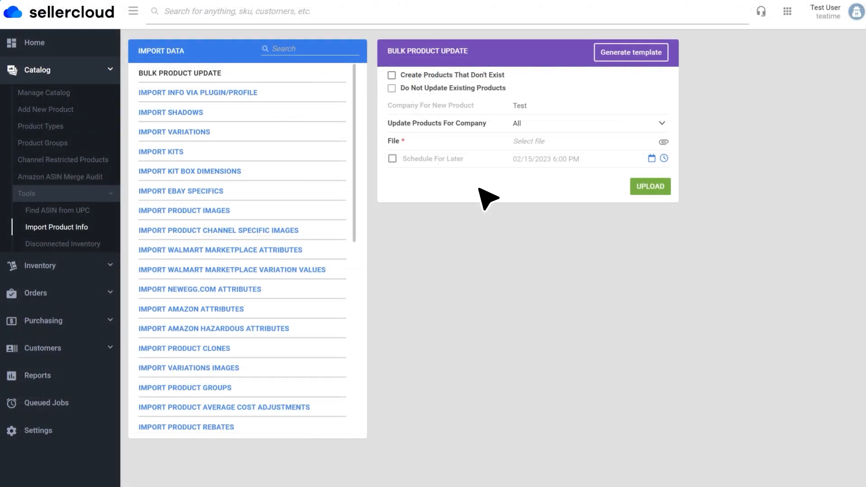
Select BulkUpdate_Strikethrough.xls as the bulk product update file and upload it
{"action": "left_click", "coordinate": [596, 149]}
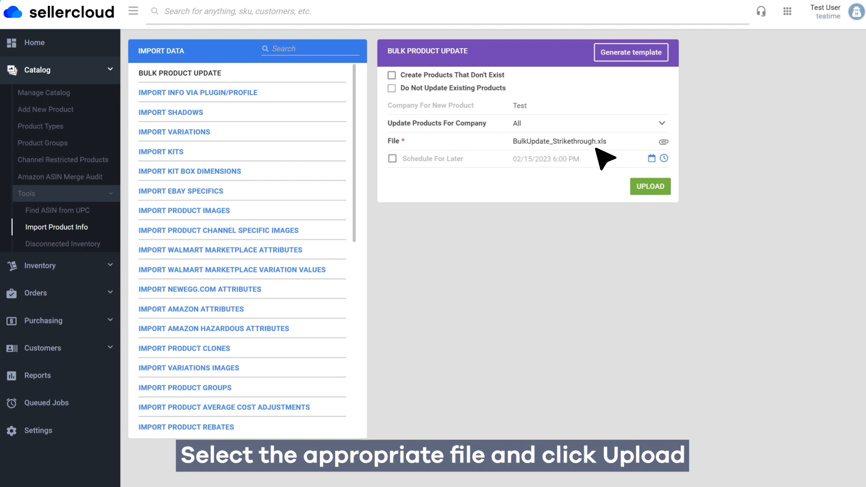
{"action": "left_click", "coordinate": [652, 188]}
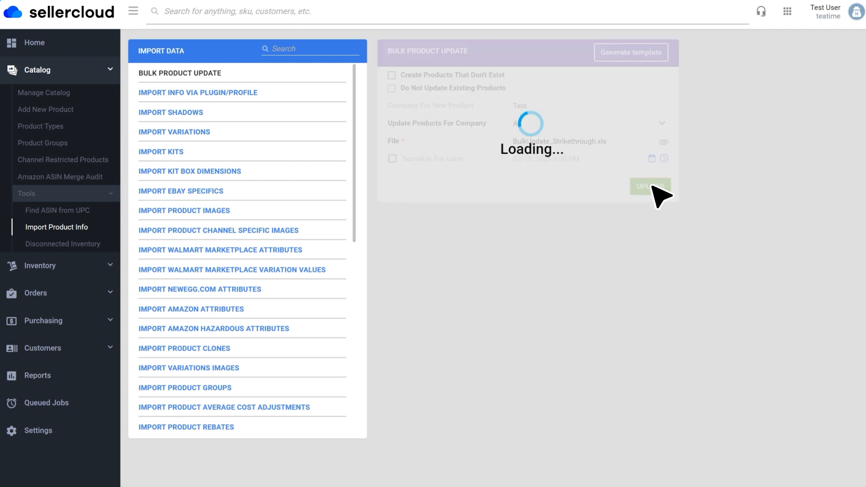